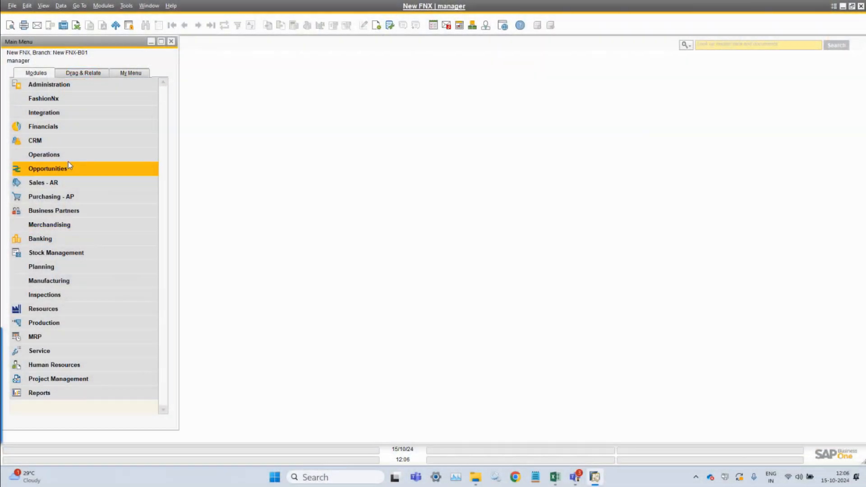
- Open the Sales Order - Sets form under Operations, Sales
left_click(62, 155)
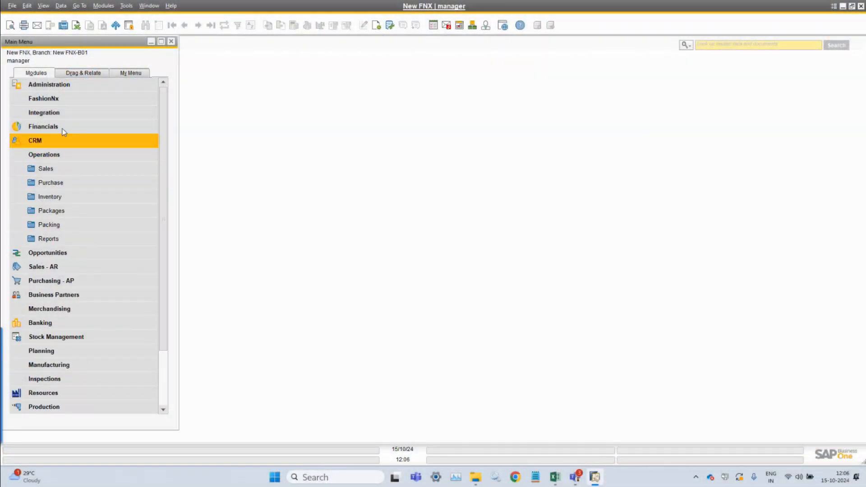
left_click(103, 6)
mouse_move(141, 70)
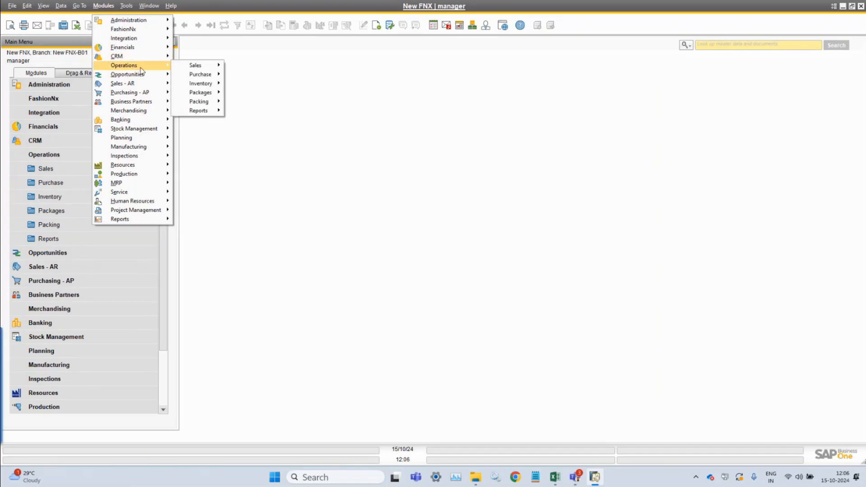
mouse_move(217, 72)
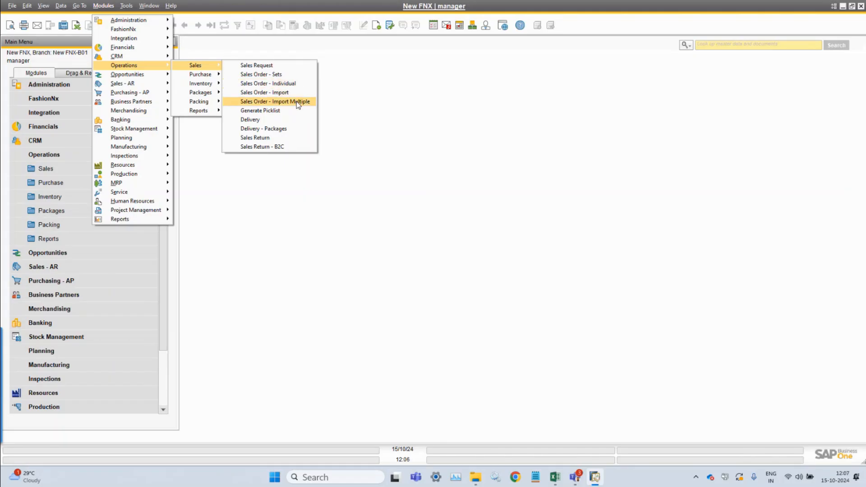
left_click(294, 75)
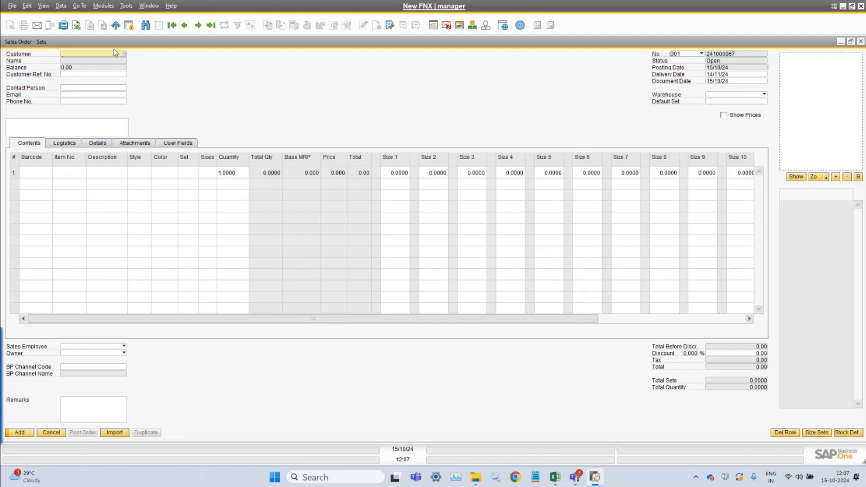
- Examine the sales order's header fields for customer, reference number, contact person, email and phone, and the text box above the item grid
left_click(98, 74)
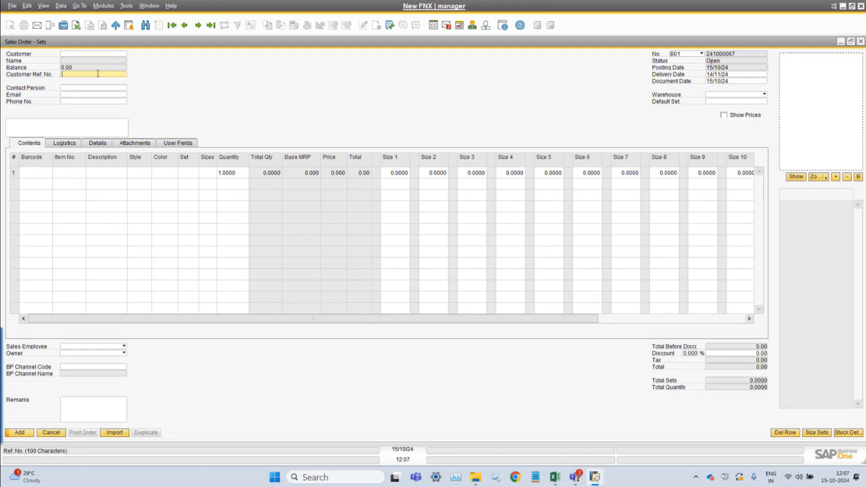
left_click(95, 87)
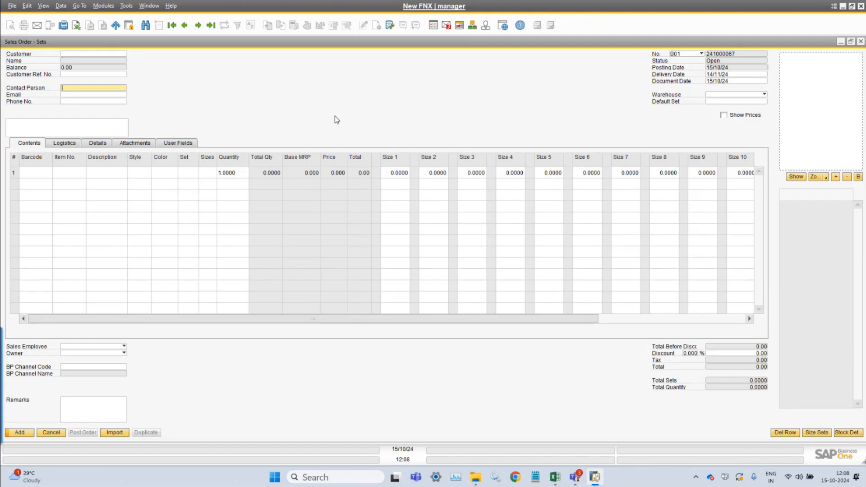
left_click(80, 95)
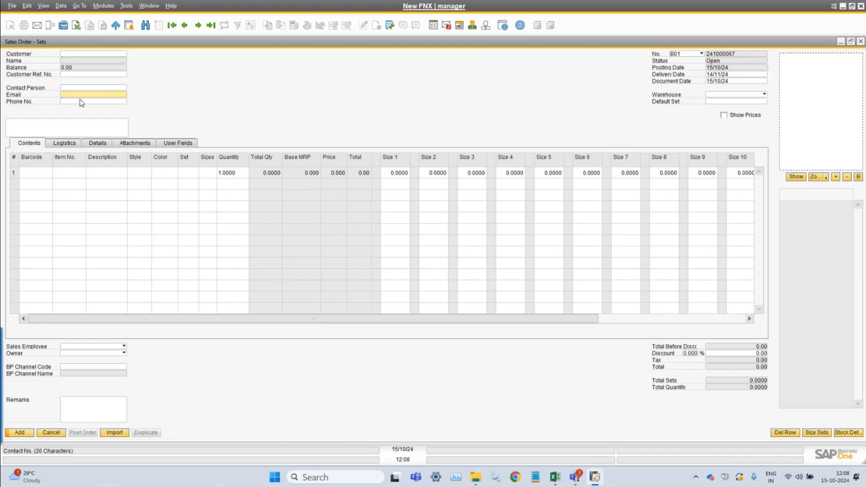
left_click(80, 100)
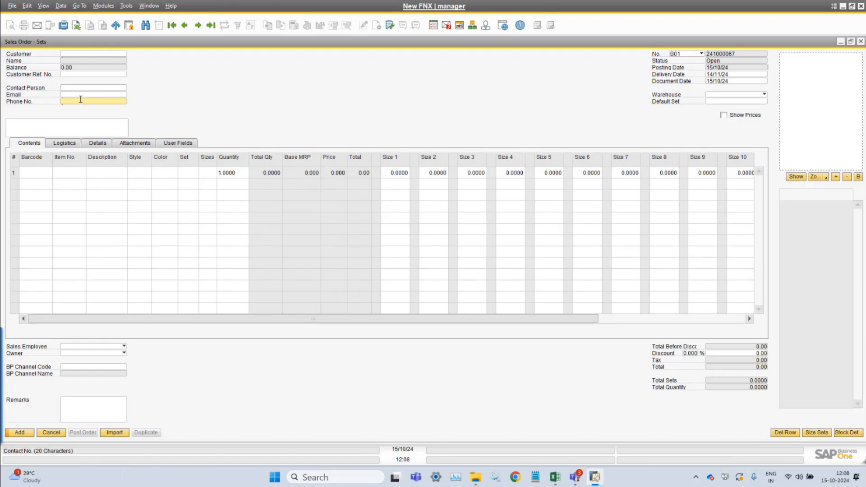
left_click(100, 54)
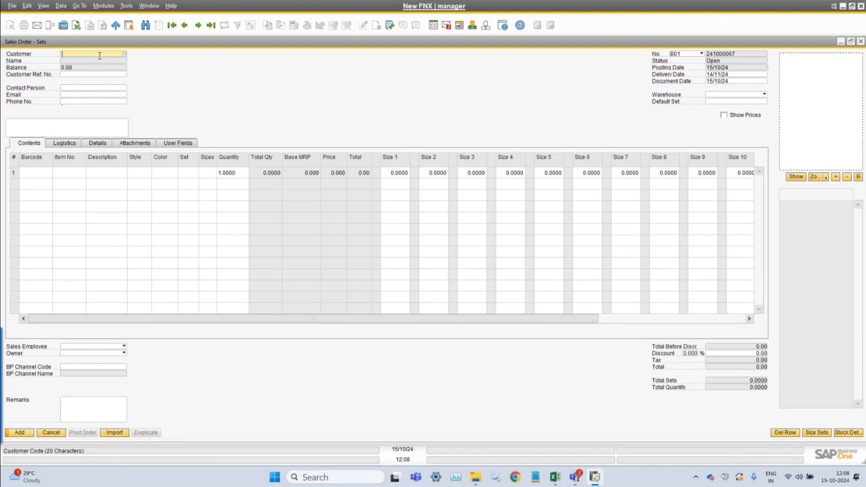
left_click(106, 88)
left_click(107, 94)
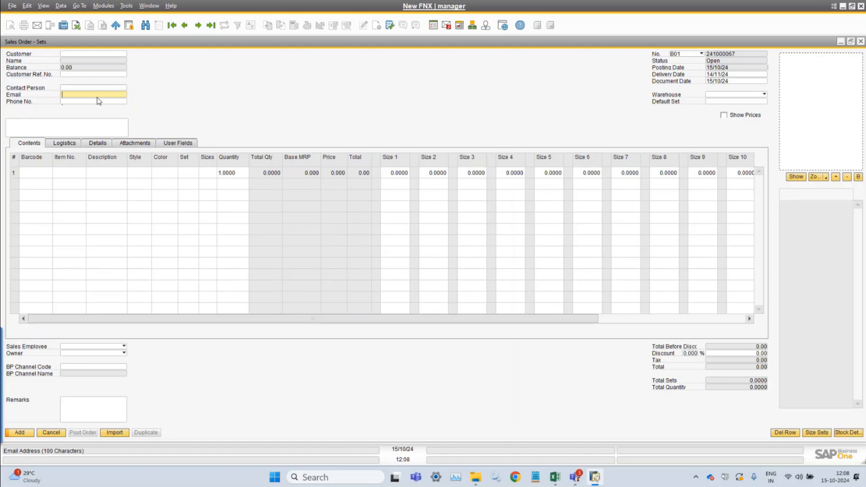
left_click(96, 131)
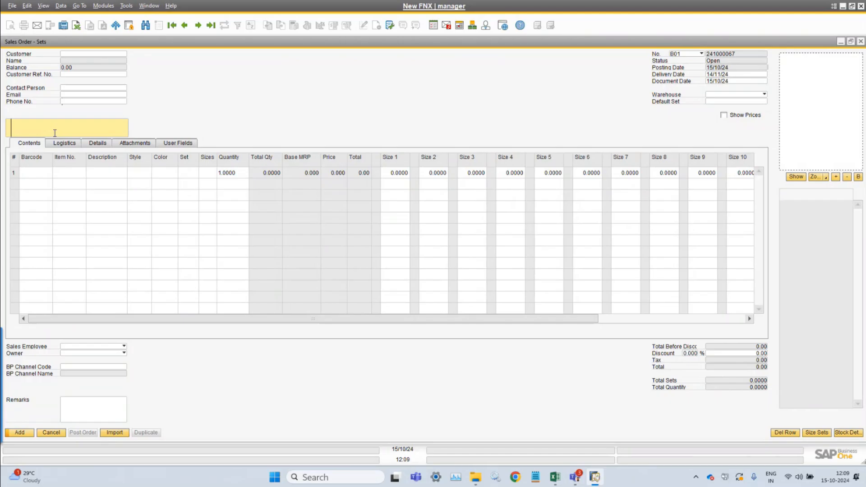
- Choose Anmol Collection as the order's customer and enter the customer reference number
left_click(88, 56)
key("Tab")
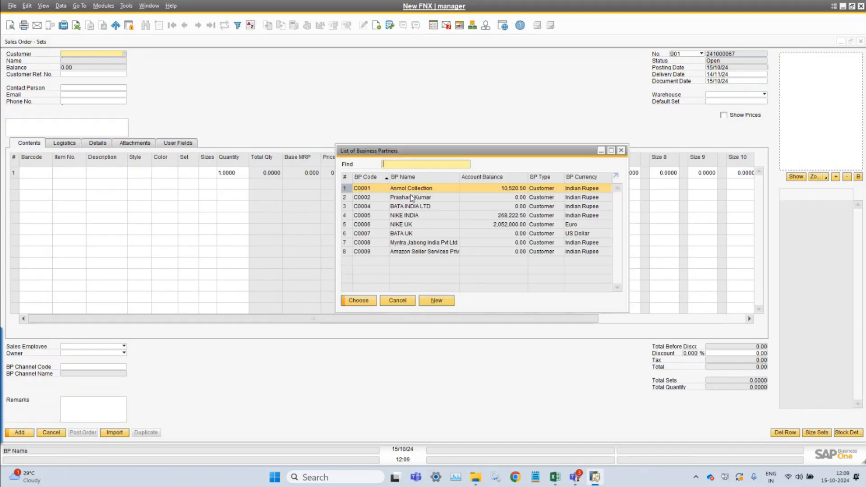
double_click(410, 192)
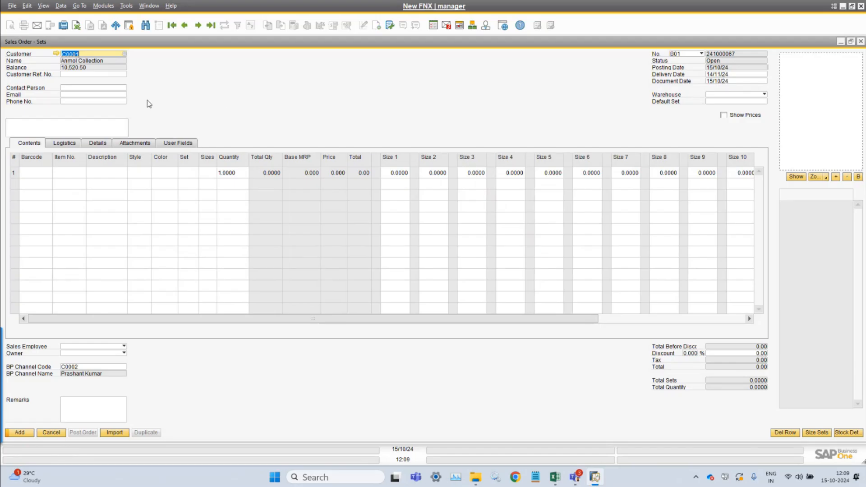
left_click(93, 73)
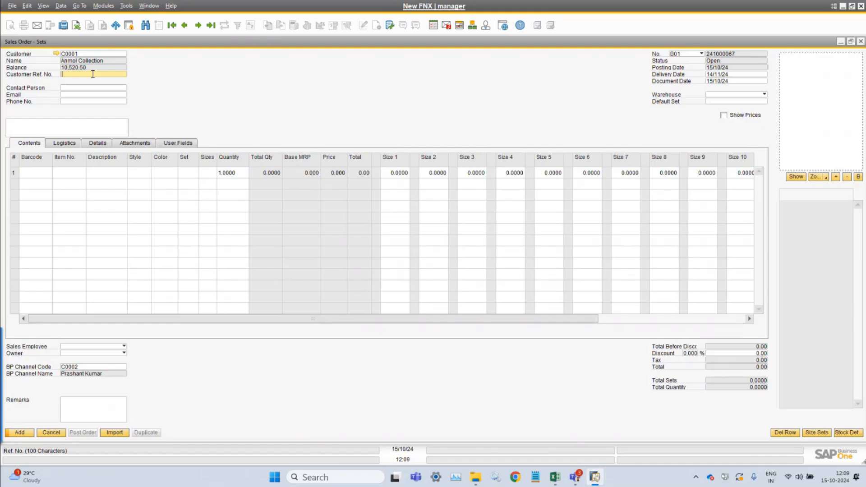
type("525689")
- Set the sales order's warehouse to FG Warehouse
left_click(756, 94)
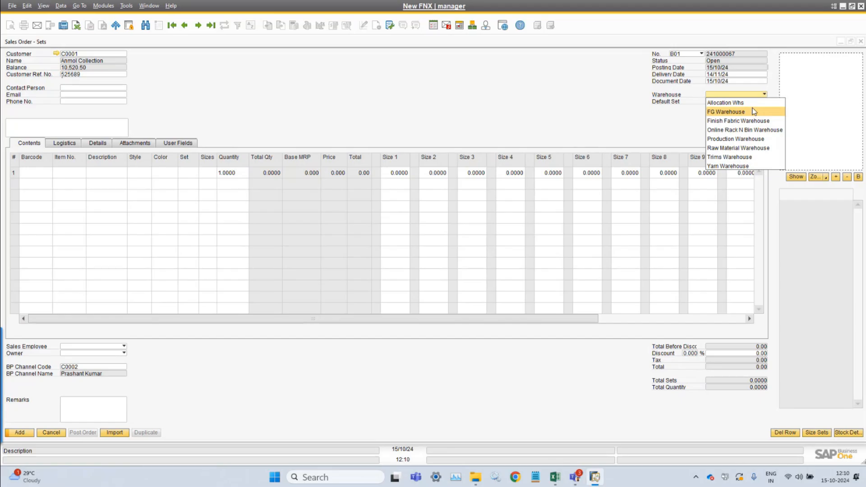
left_click(752, 111)
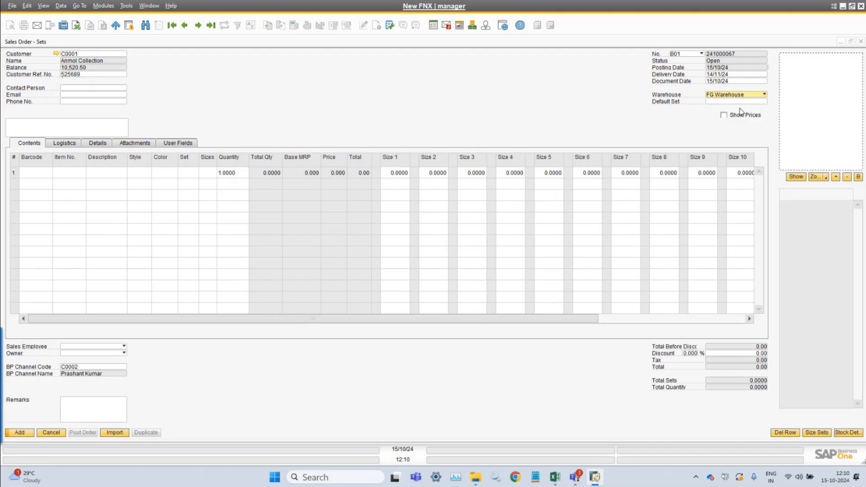
left_click(738, 95)
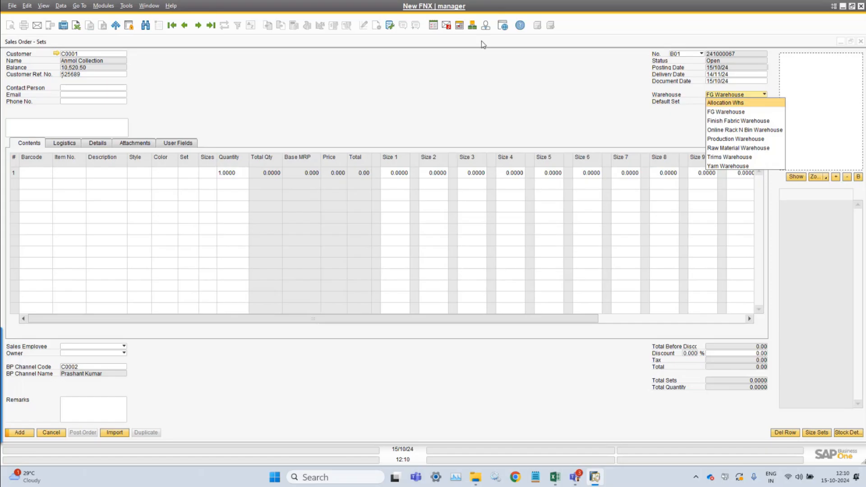
- Open the Users setup form from the administration settings and find the user code manager
left_click(104, 6)
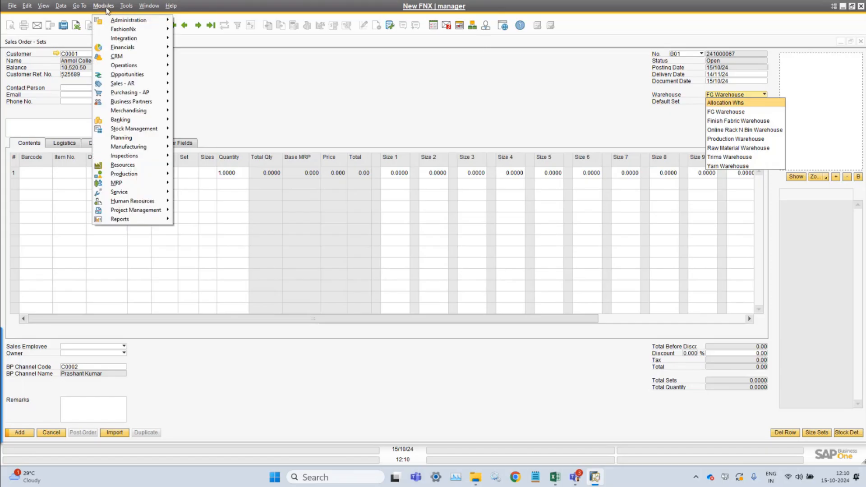
mouse_move(162, 21)
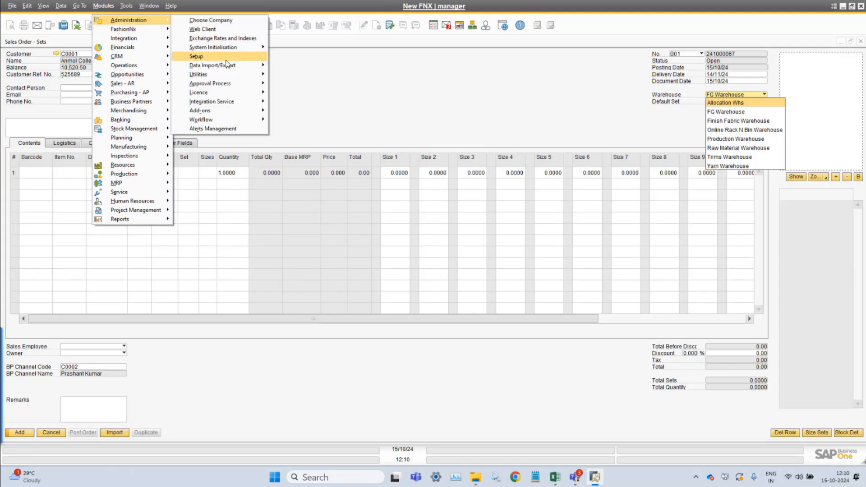
mouse_move(225, 57)
mouse_move(316, 58)
left_click(356, 64)
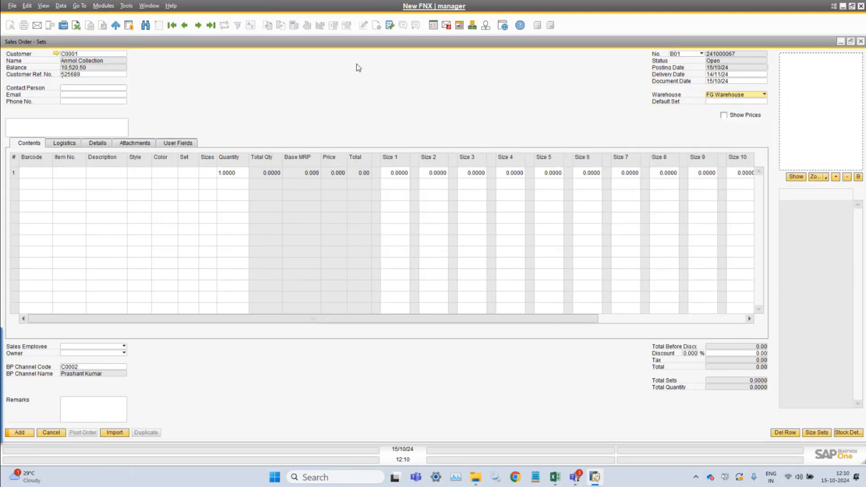
left_click(147, 6)
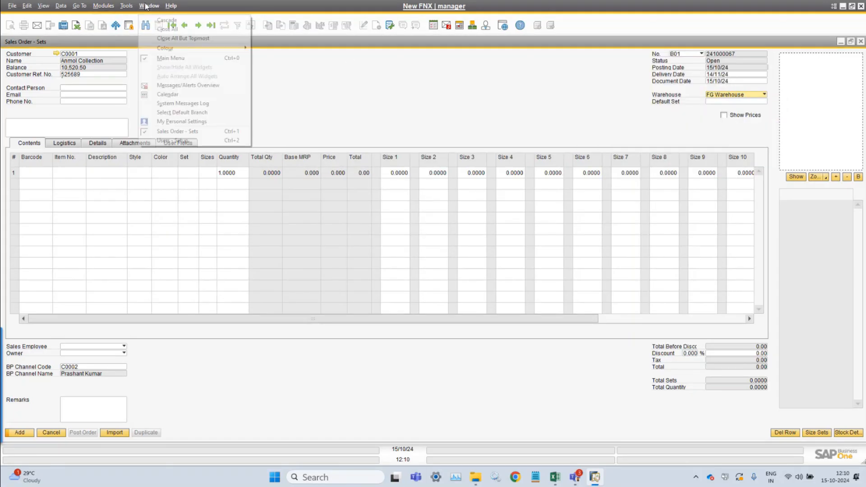
left_click(178, 140)
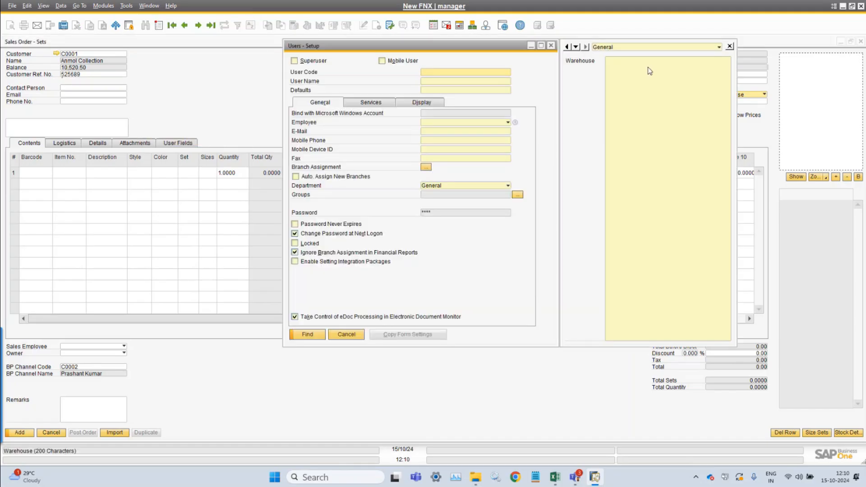
left_click(412, 145)
type("manager")
key("Return")
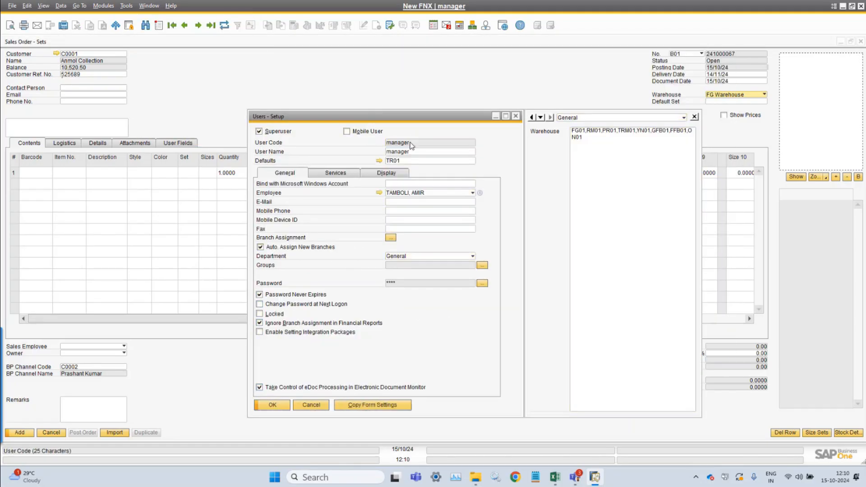
- Examine the warehouse codes assigned to the manager user and compare them with the warehouse choices in the sales order
left_click_drag(639, 162, 559, 128)
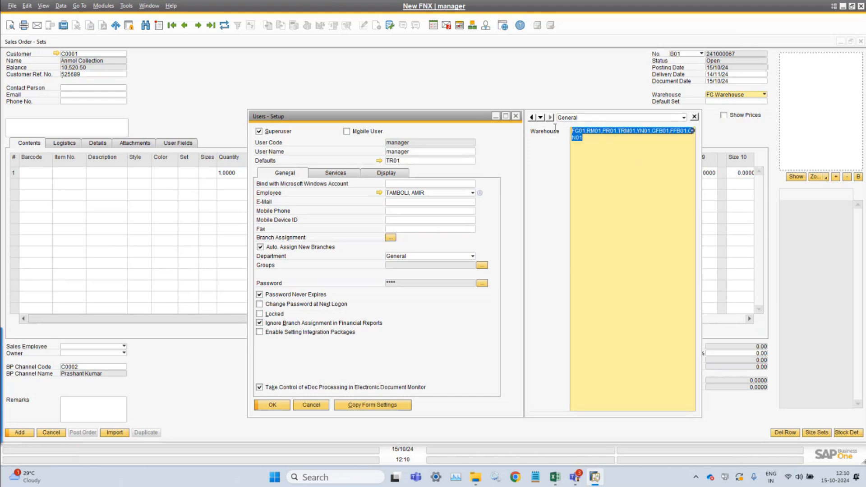
left_click(685, 136)
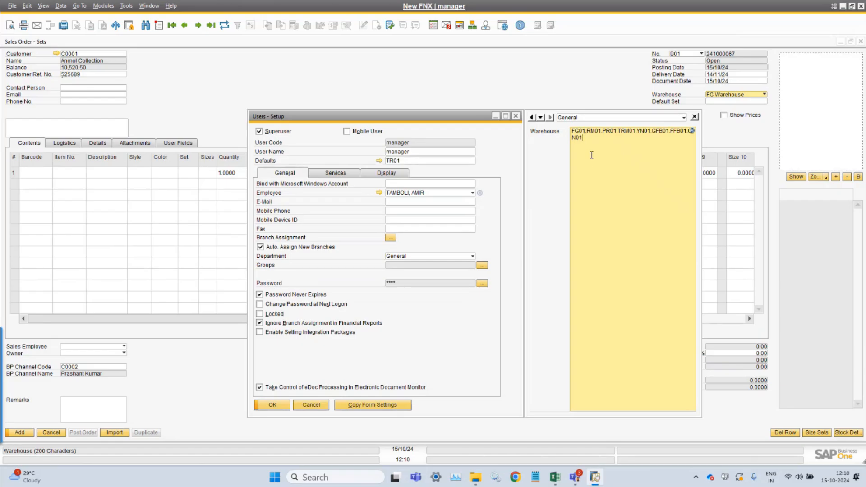
left_click_drag(601, 141, 567, 131)
left_click(721, 97)
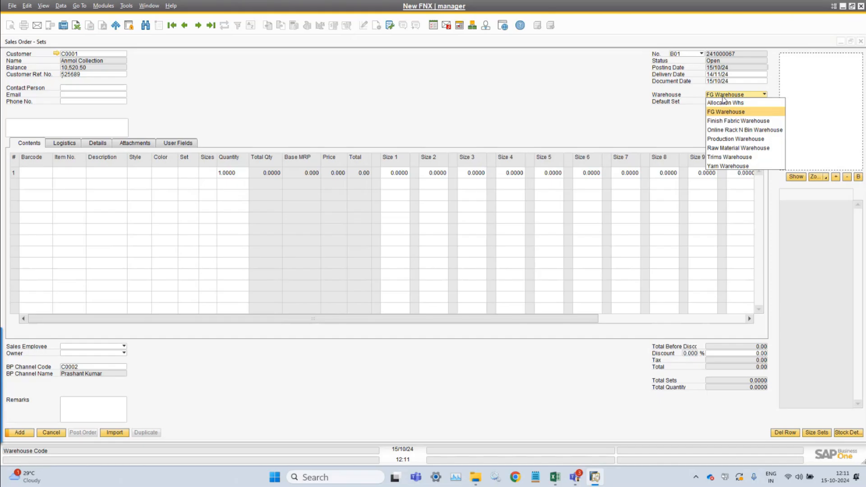
left_click(512, 99)
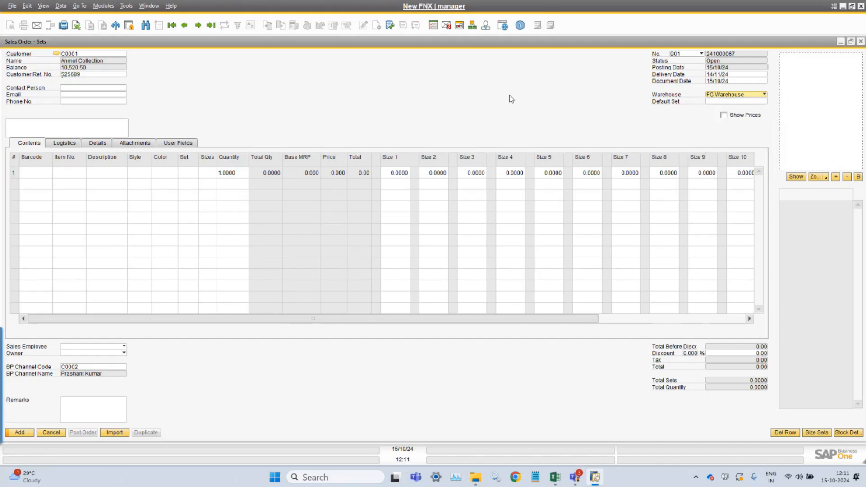
- Return to the manager user's setup to recheck the assigned warehouse codes, and reselect FG Warehouse in the sales order
left_click(487, 25)
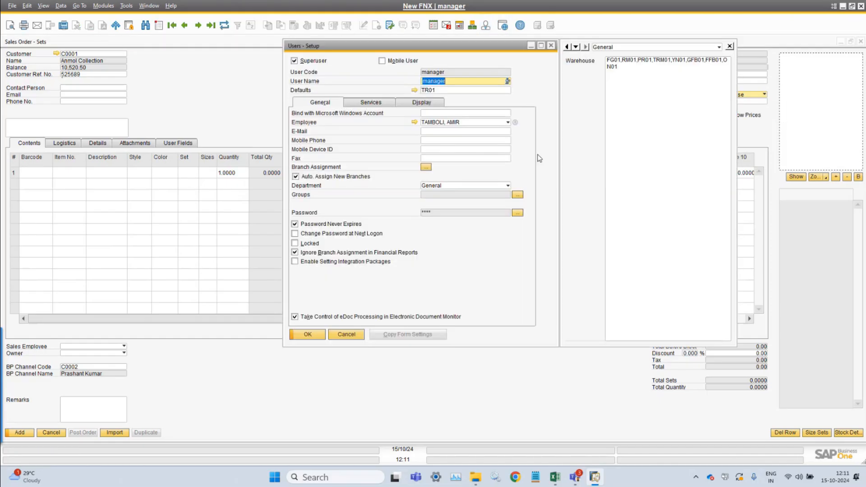
left_click(671, 133)
left_click_drag(671, 133, 585, 58)
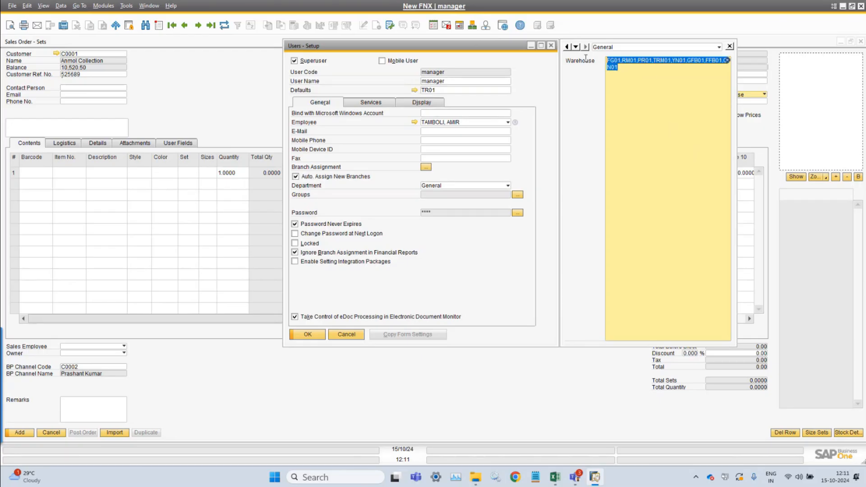
left_click_drag(495, 47, 415, 115)
left_click(562, 158)
left_click_drag(562, 145, 512, 126)
left_click(573, 138)
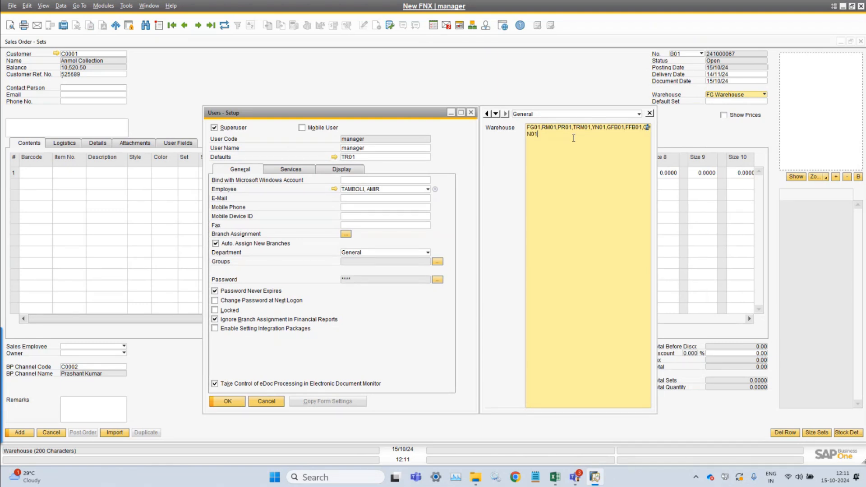
left_click_drag(573, 138, 520, 125)
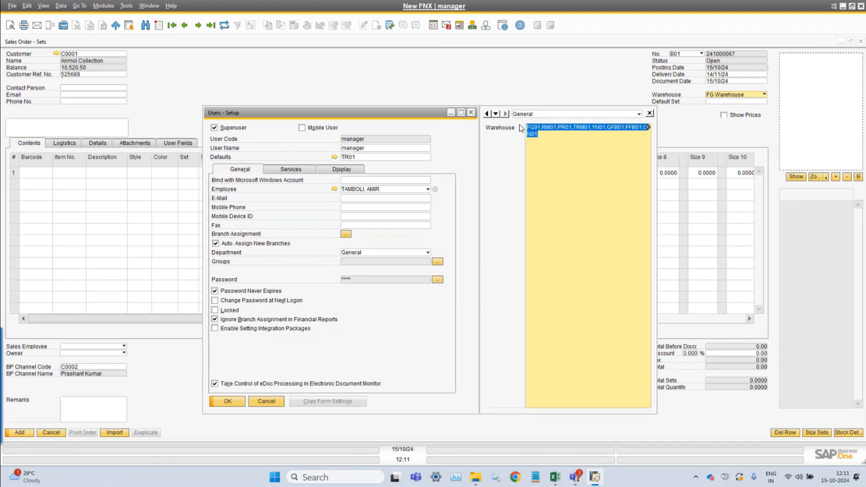
left_click(745, 95)
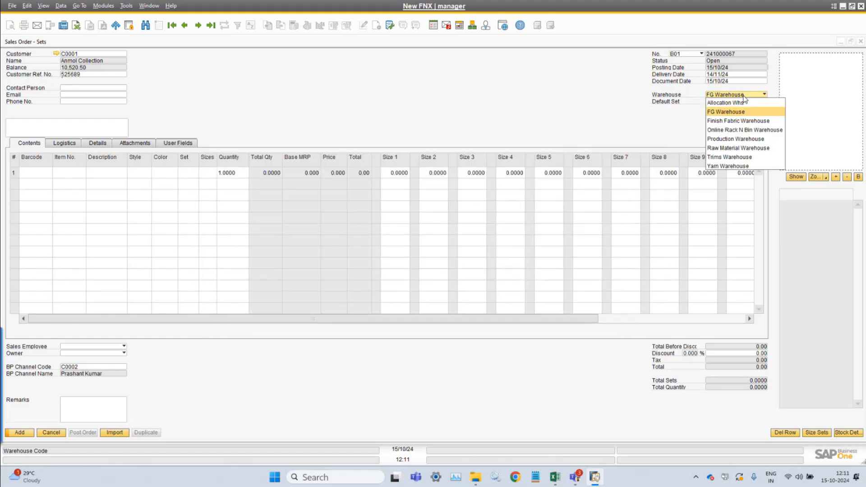
left_click(731, 116)
left_click(43, 127)
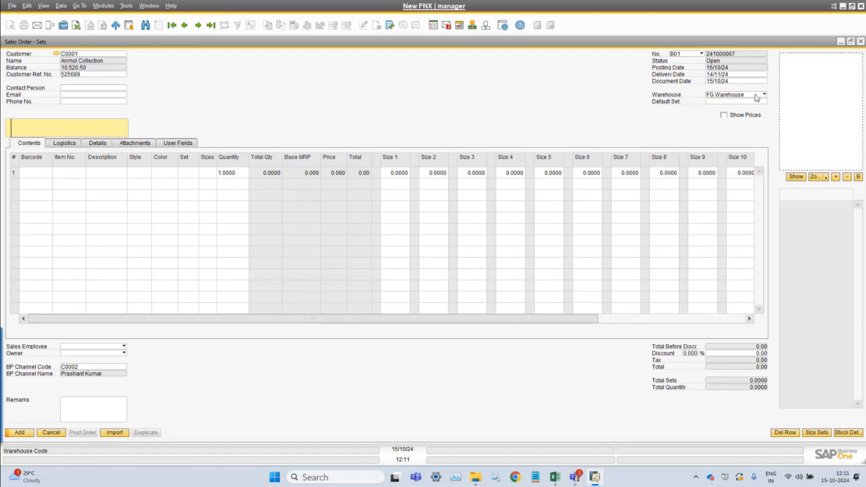
left_click(78, 88)
left_click(58, 125)
left_click(38, 175)
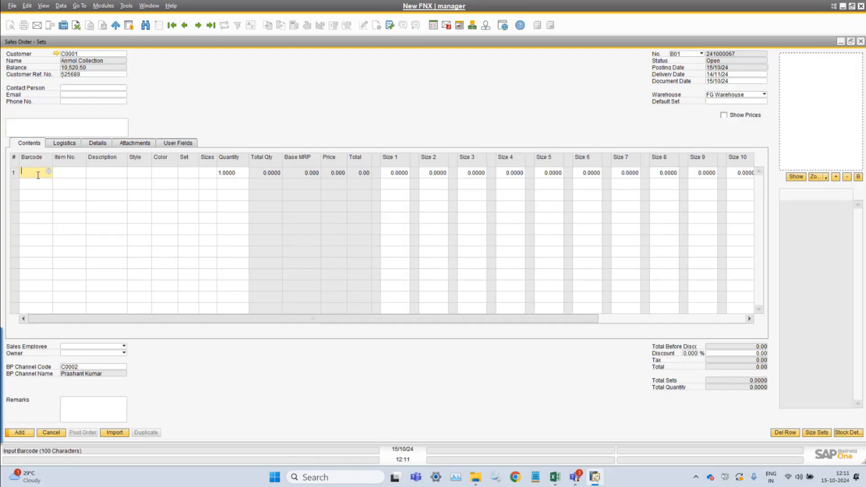
left_click(53, 127)
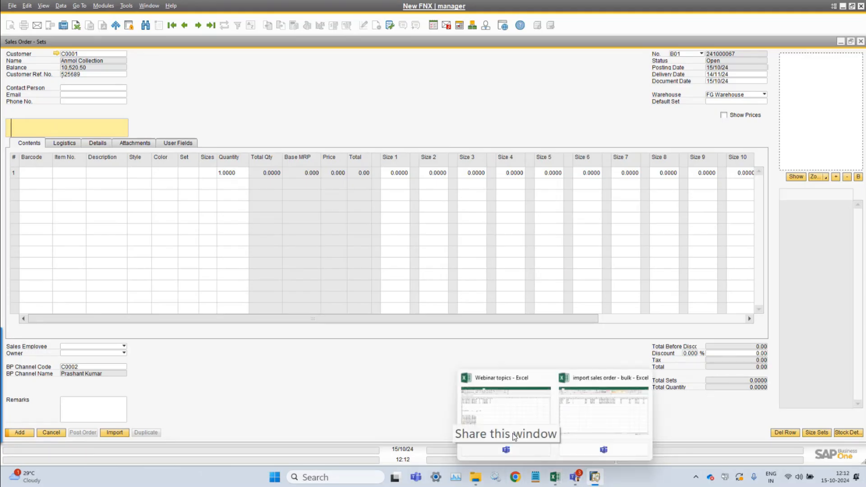
mouse_move(555, 476)
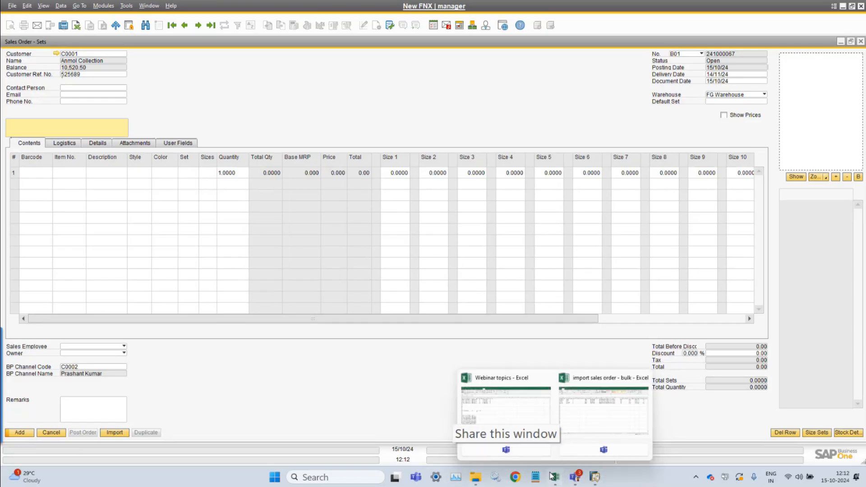
left_click(509, 417)
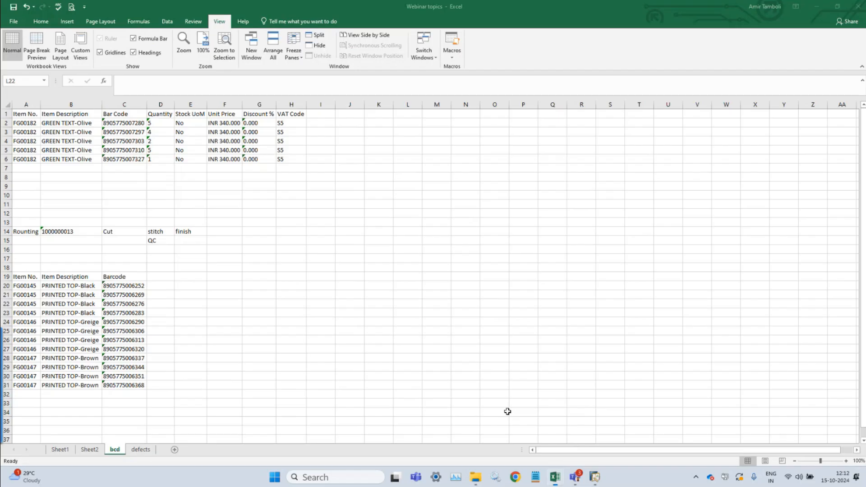
left_click(119, 288)
key("ctrl+c")
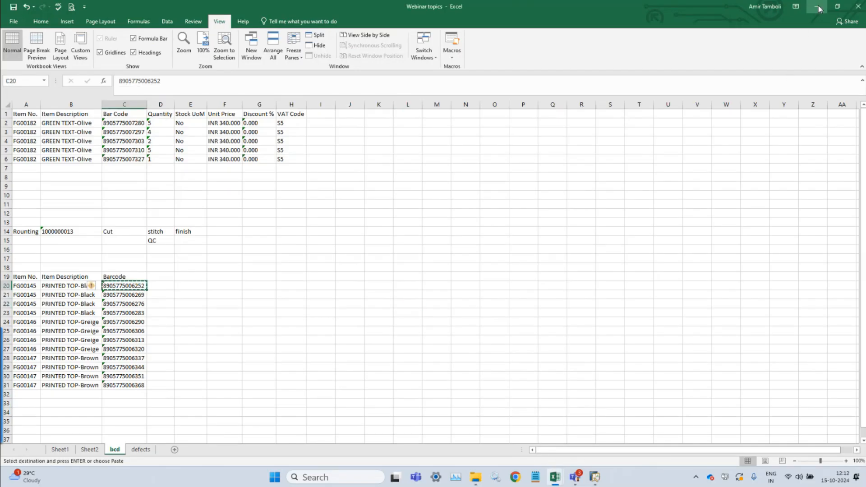
key("alt+Tab")
left_click(88, 133)
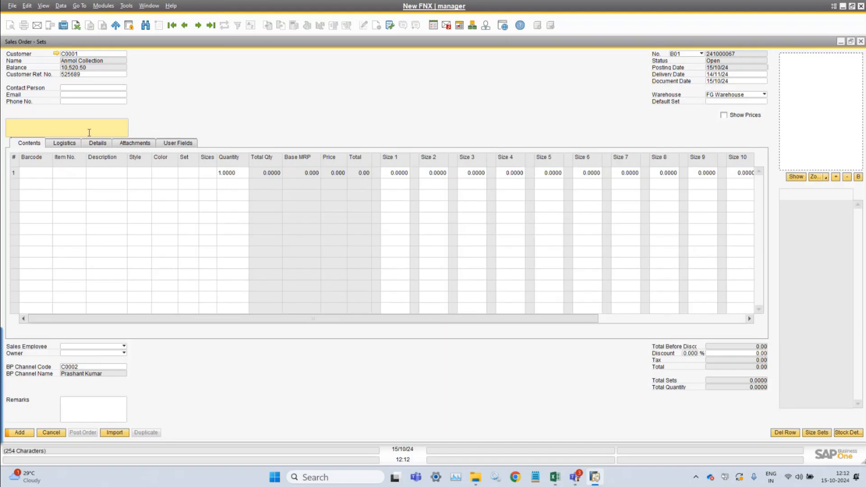
key("ctrl+v")
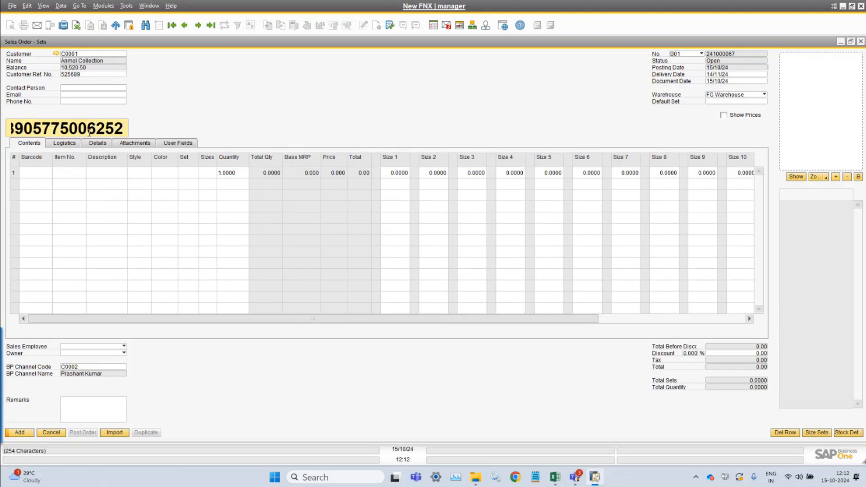
key("Return")
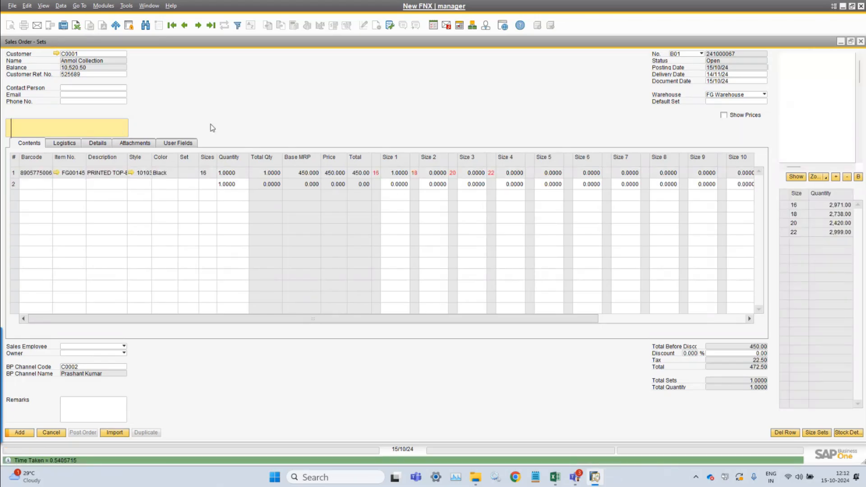
- Fit the item table's column widths and show the style image for the PRINTED TOP-Black line
left_click(44, 5)
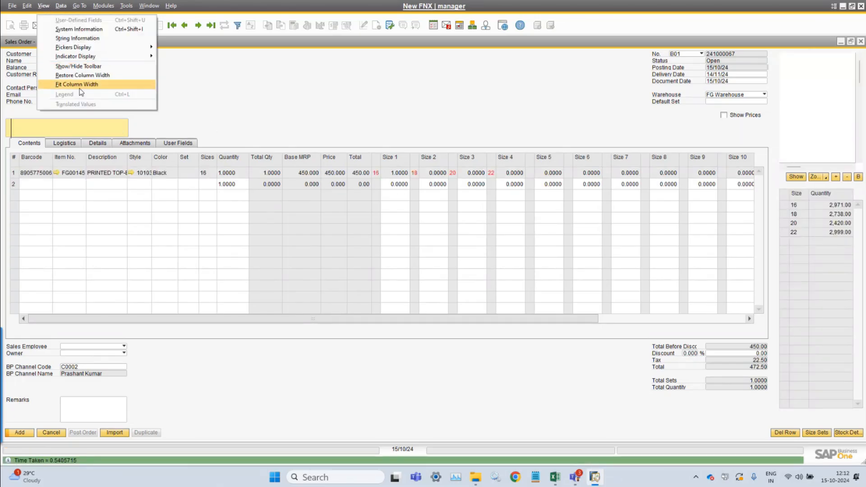
left_click(81, 84)
left_click(15, 174)
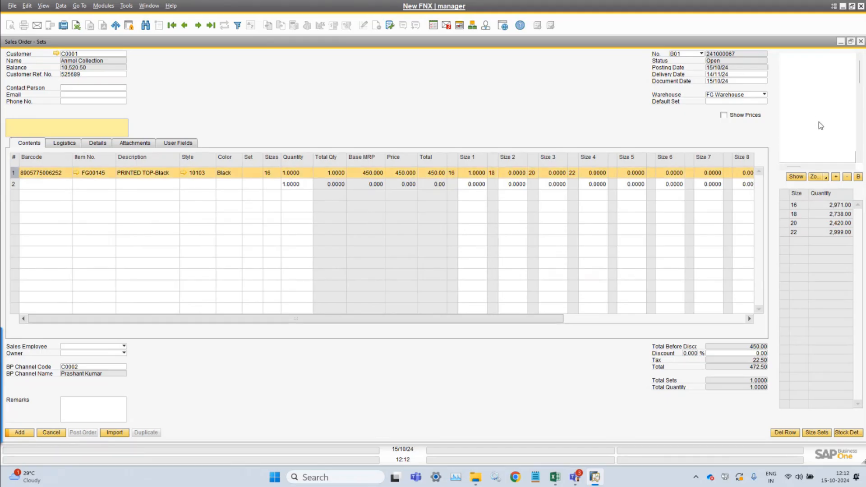
left_click(802, 175)
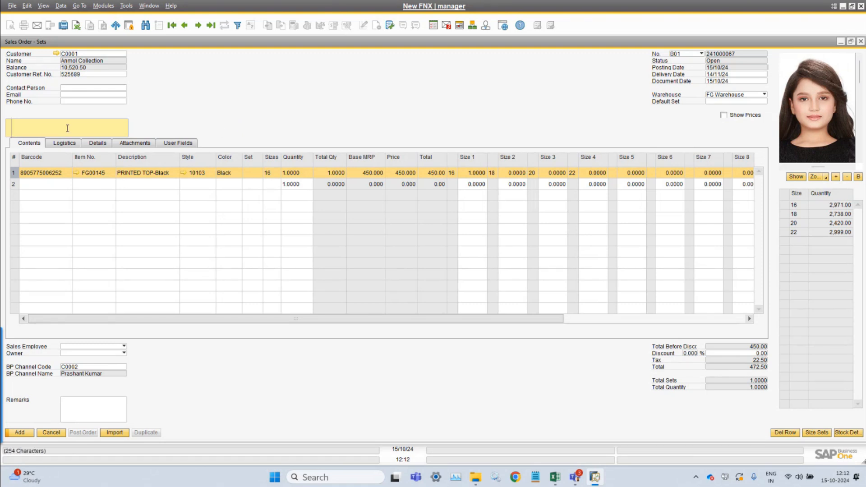
- Inspect the sizes entry and the style master data of the PRINTED TOP-Black line, closing the master form when done
left_click(274, 174)
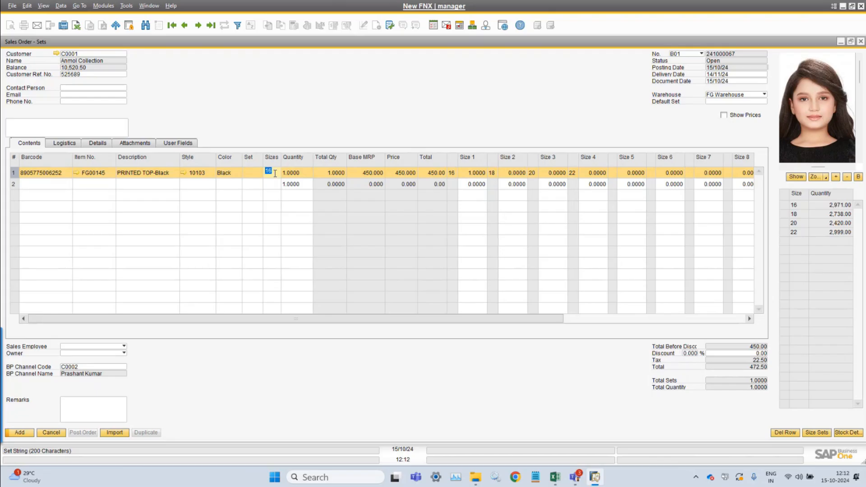
left_click(275, 174)
left_click(187, 173)
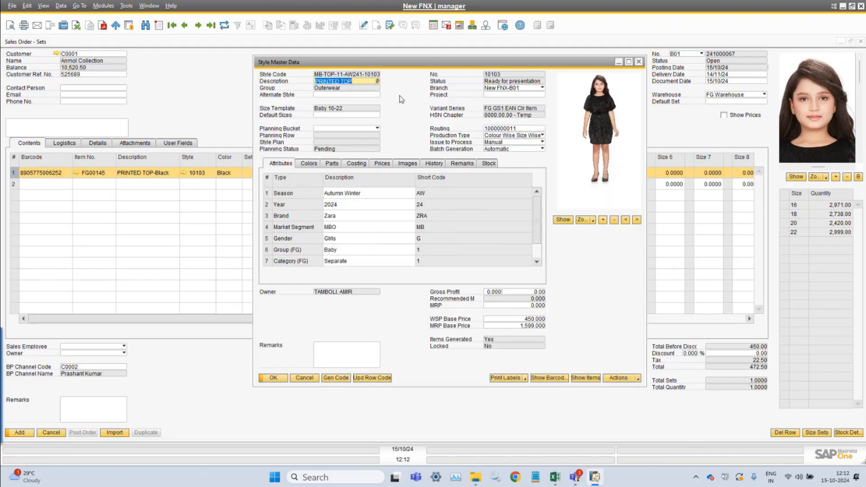
left_click(639, 62)
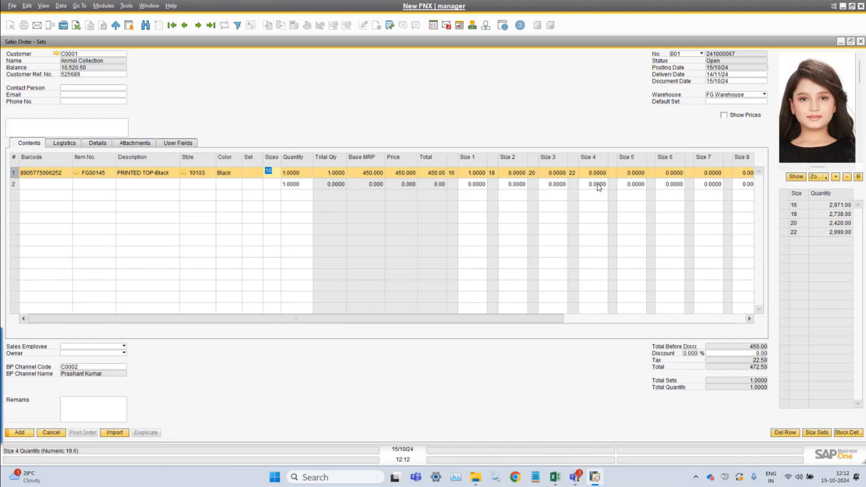
left_click_drag(404, 319, 396, 320)
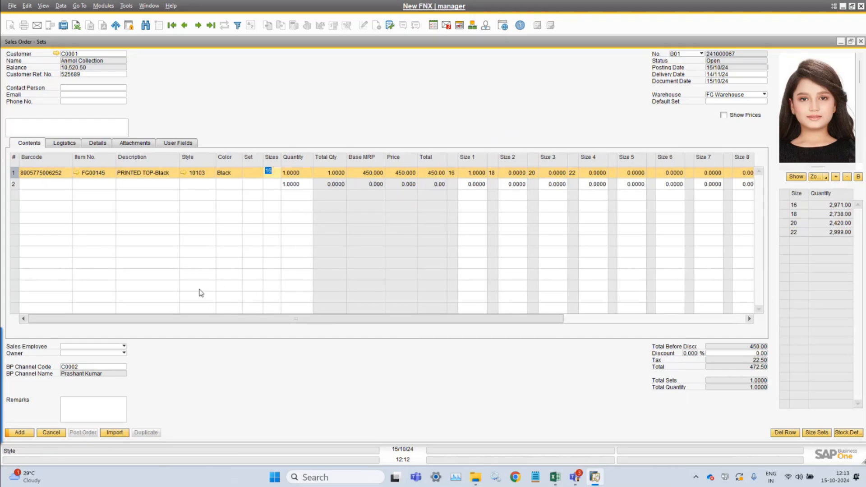
left_click(555, 476)
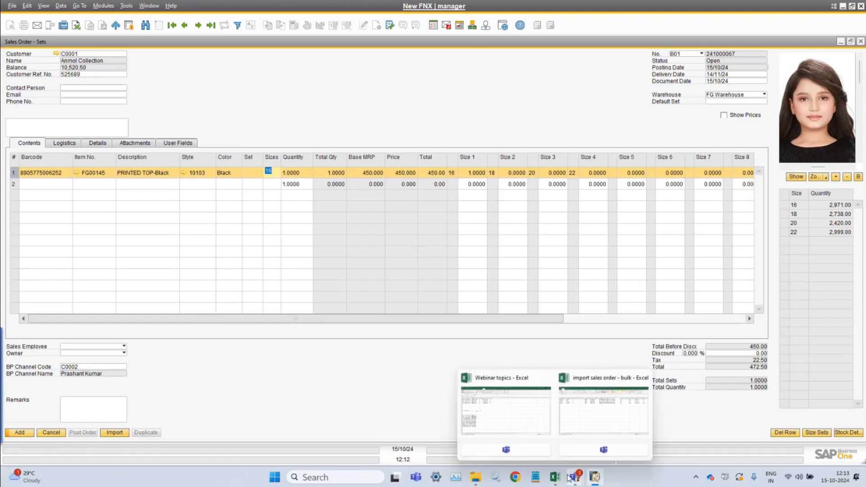
left_click(509, 423)
left_click(134, 125)
key("ctrl+c")
left_click(820, 12)
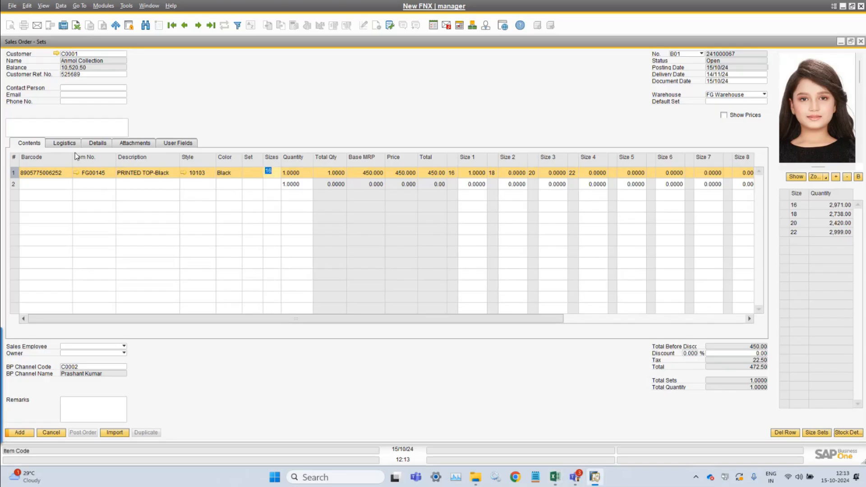
left_click(44, 127)
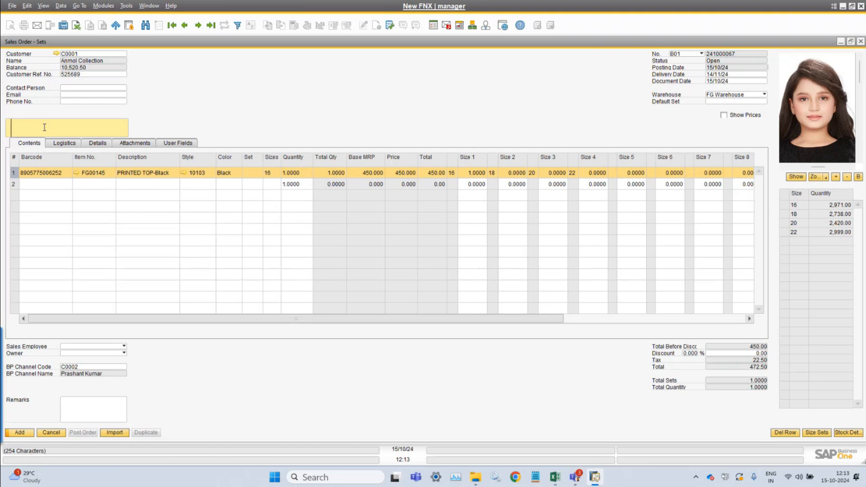
key("ctrl+v")
key("Return")
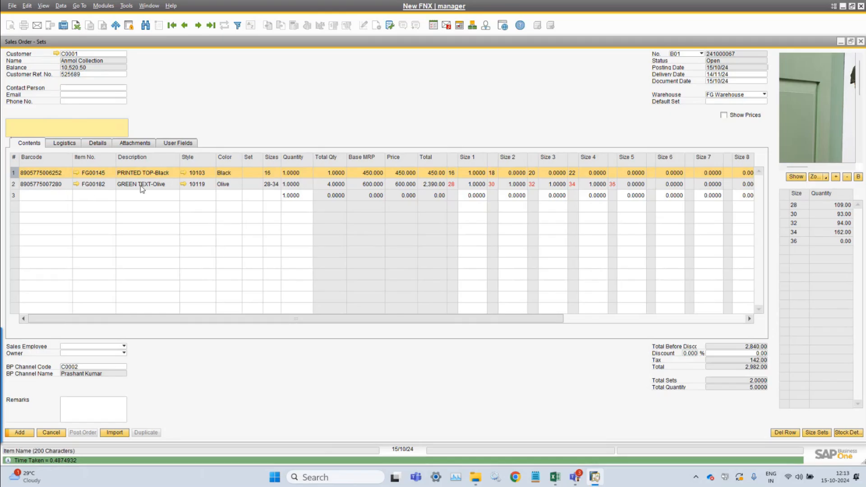
- Open the style master data of the GREEN TEXT-Olive line and copy its size template name
left_click_drag(797, 166, 825, 168)
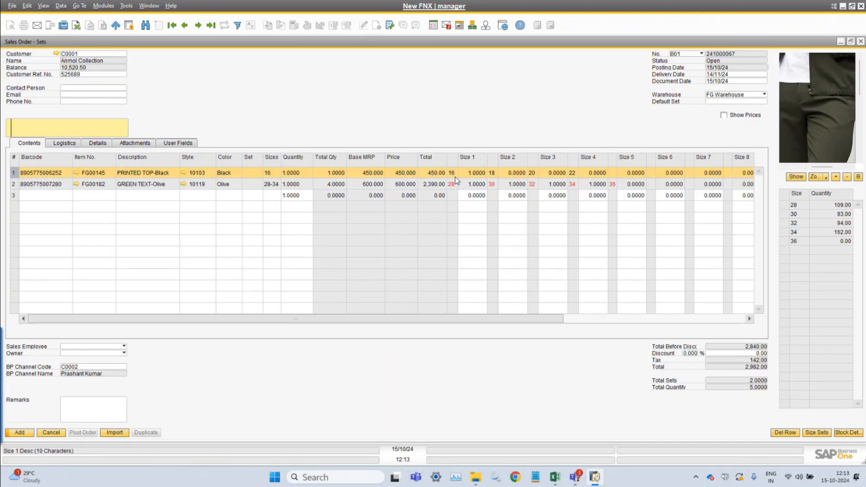
left_click(267, 185)
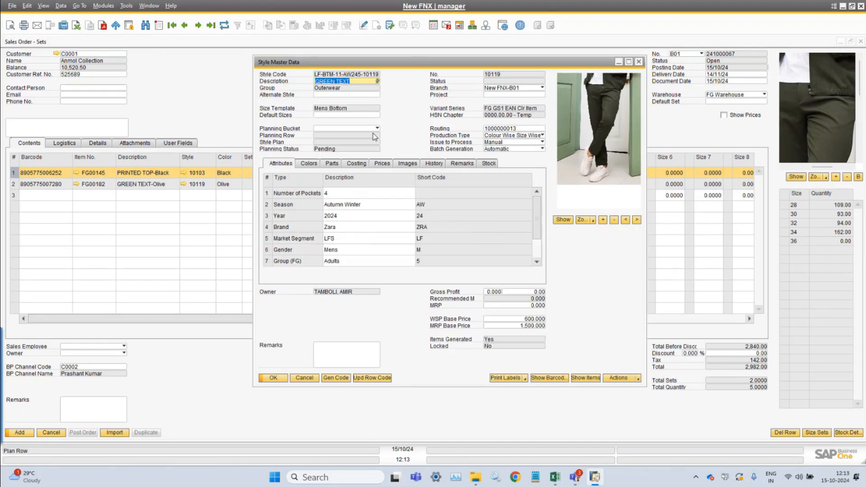
left_click(324, 115)
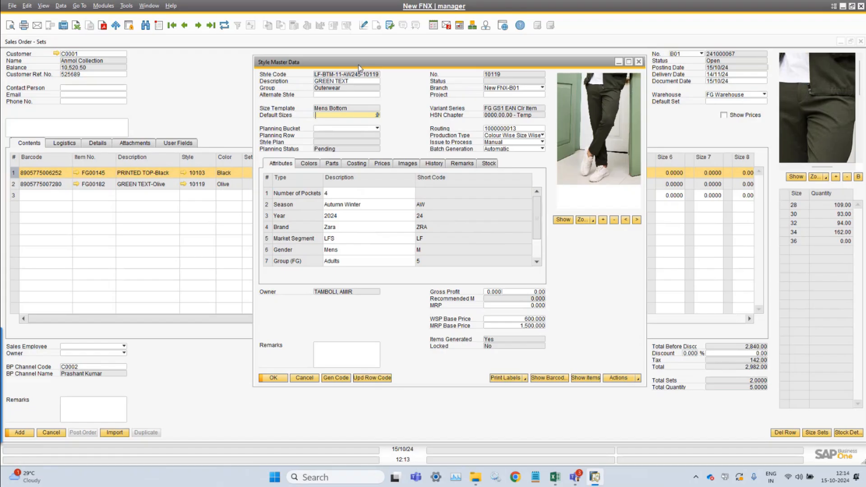
left_click_drag(361, 68, 517, 88)
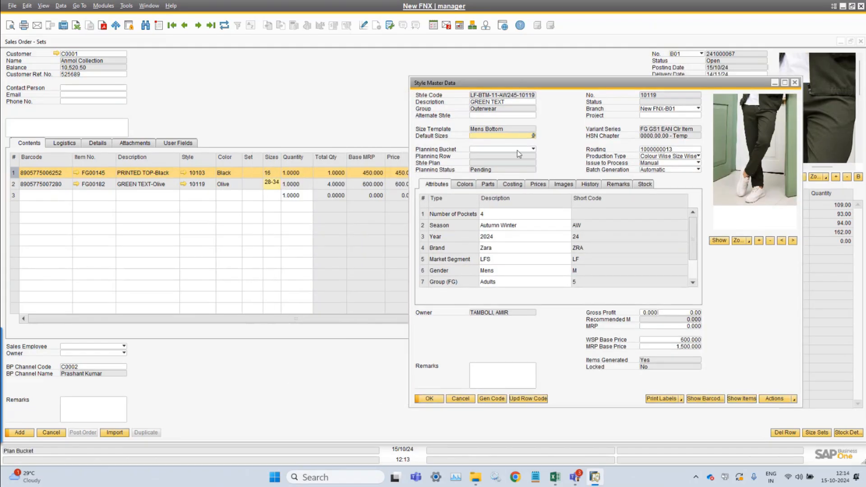
left_click(500, 136)
right_click(504, 134)
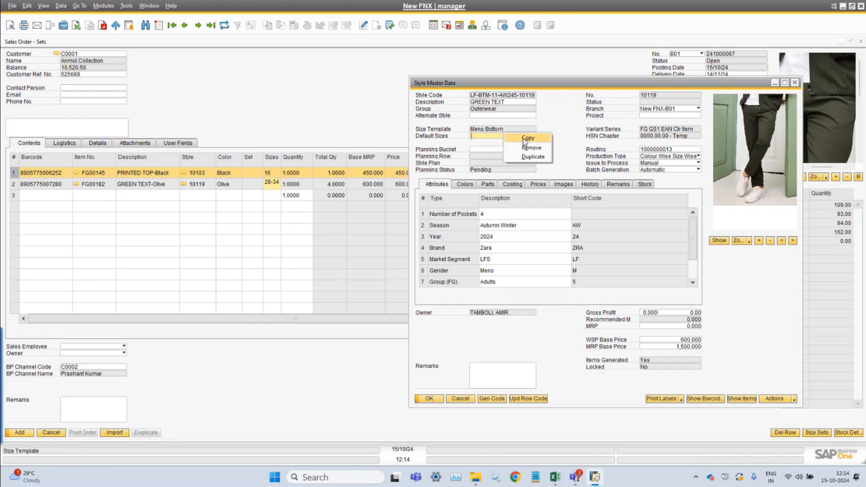
left_click(524, 138)
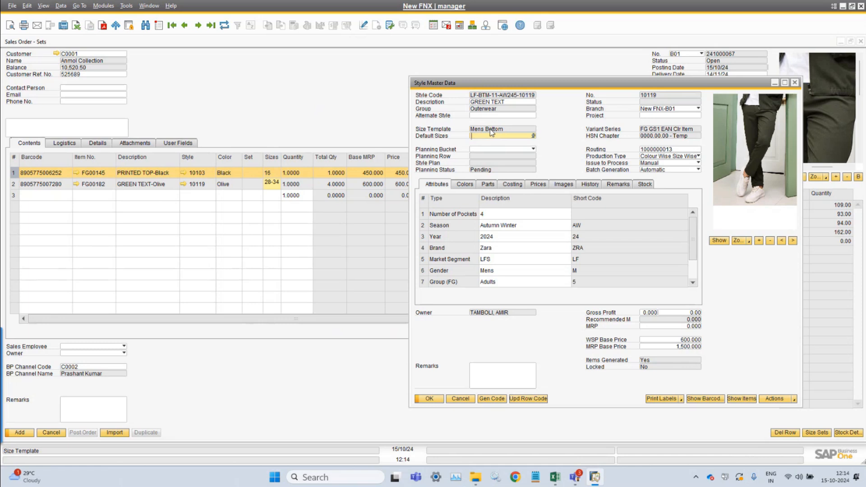
- Find the Mens Bottom template in the FashionNx size templates, examine its default sizes, and return to the sales order
left_click(103, 5)
mouse_move(115, 30)
mouse_move(207, 30)
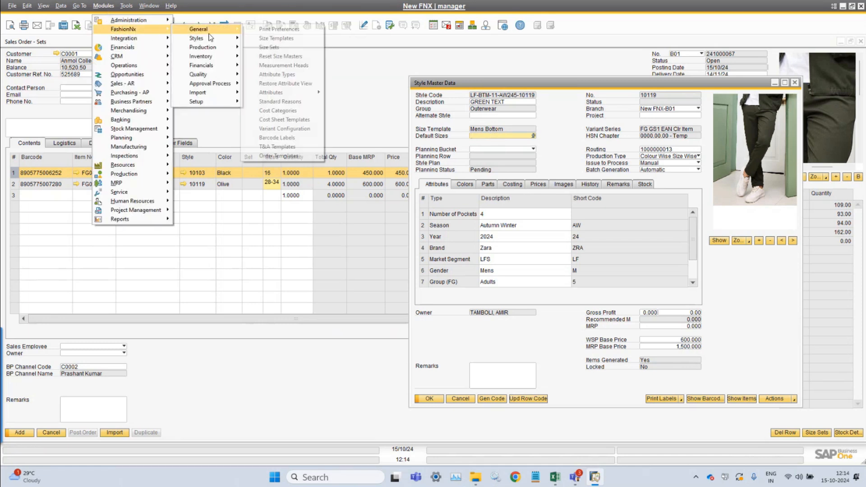
left_click(290, 41)
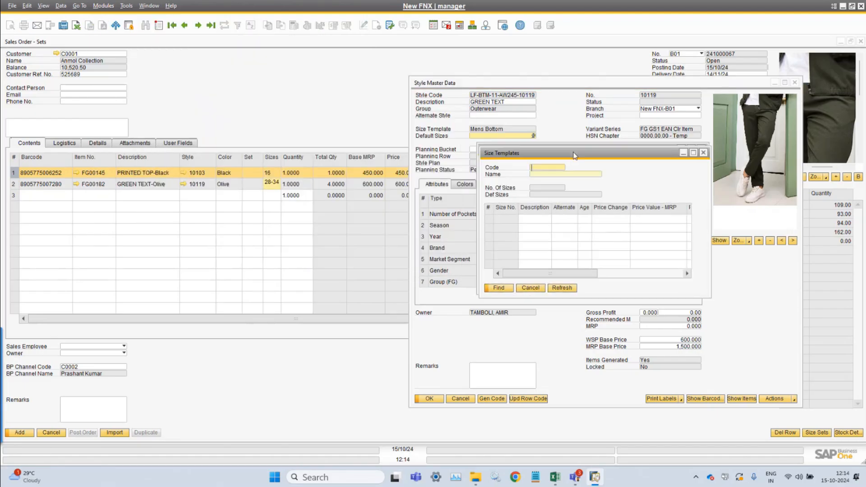
right_click(551, 188)
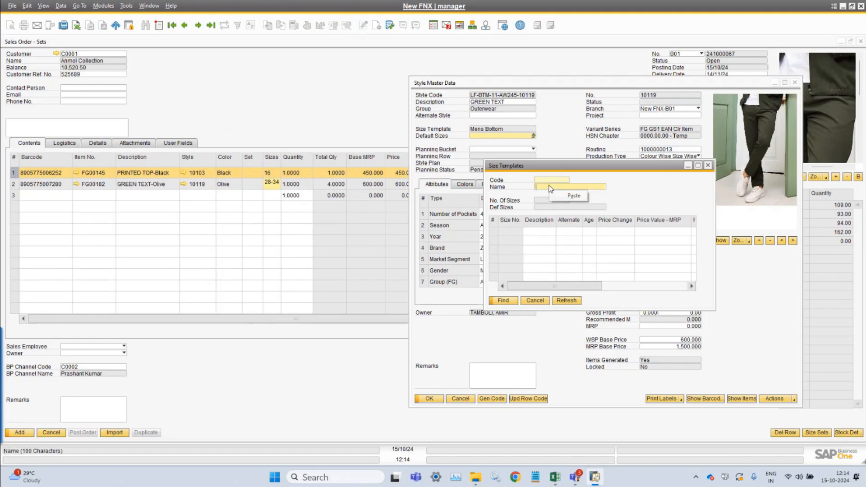
left_click(569, 194)
left_click(503, 300)
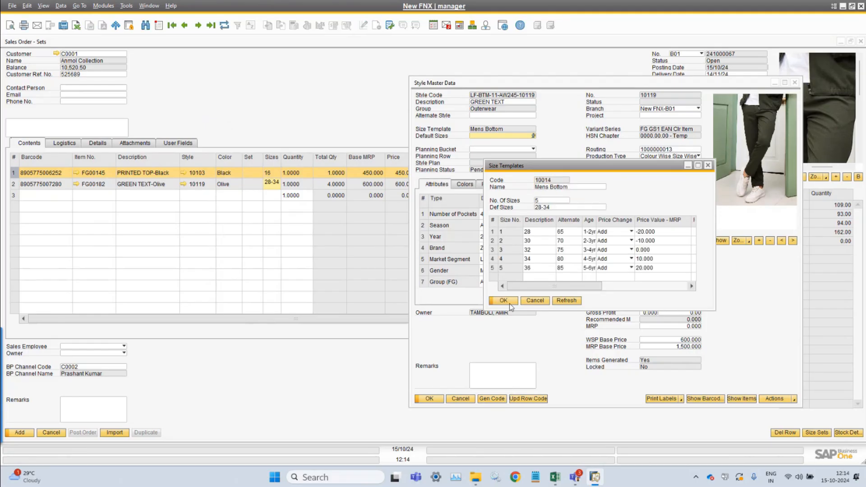
double_click(559, 207)
left_click(257, 125)
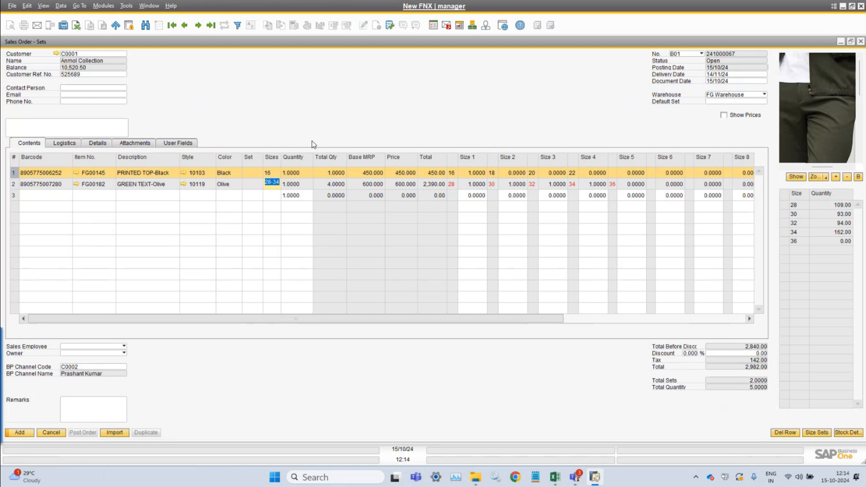
- Examine how the GREEN TEXT-Olive line's size range and set quantity are distributed across its individual size quantities
left_click(296, 194)
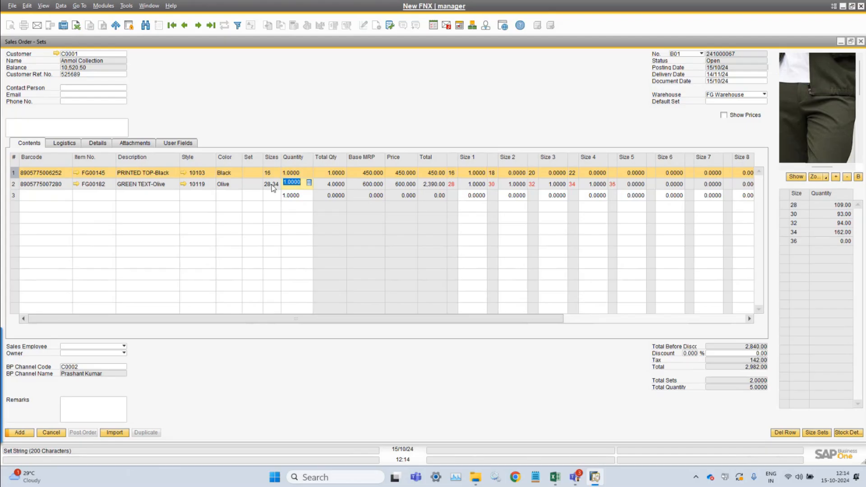
key("shift+Tab")
left_click(295, 185)
left_click(478, 186)
left_click(512, 186)
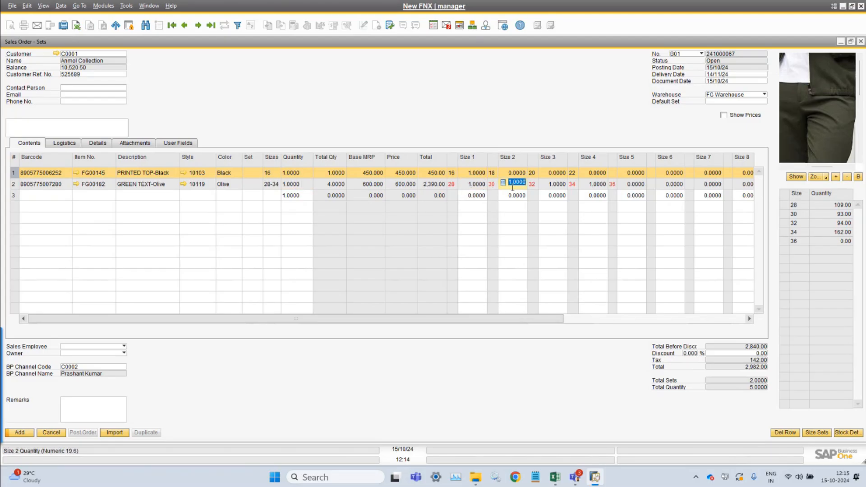
left_click(551, 186)
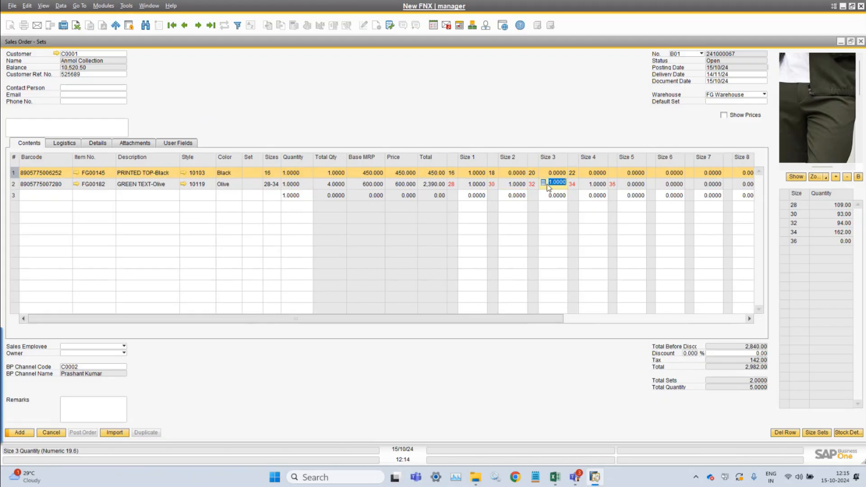
left_click(600, 185)
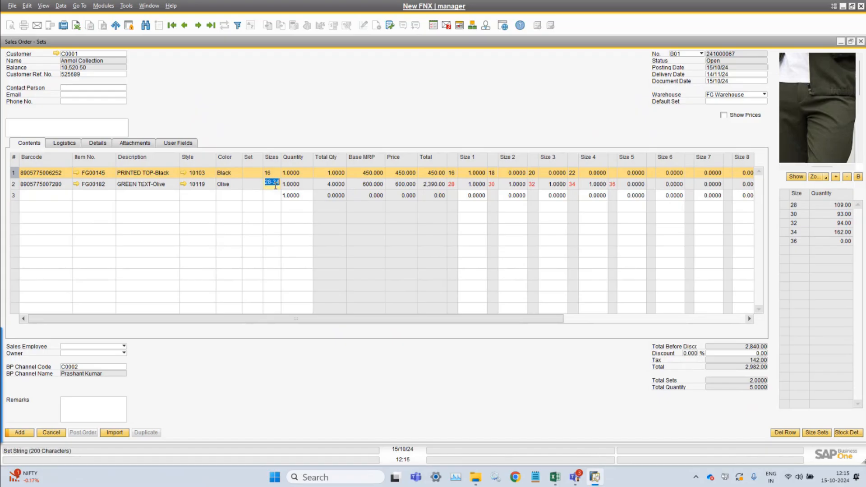
left_click(635, 185)
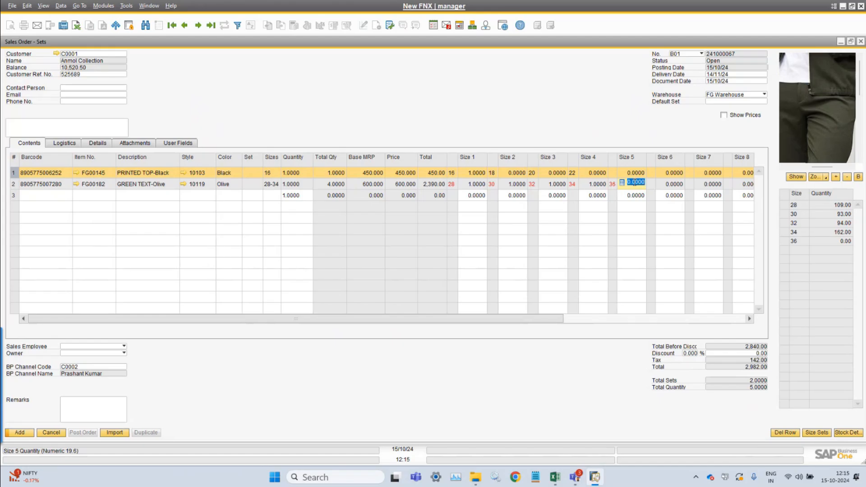
left_click(273, 184)
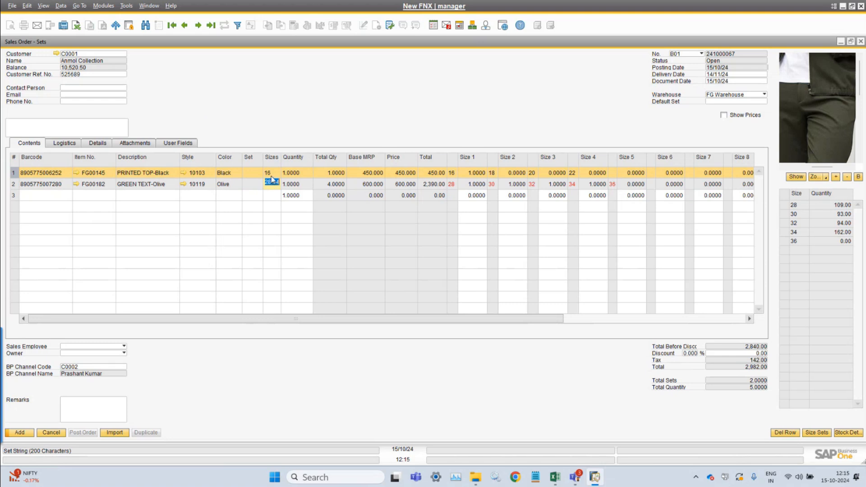
- Set the size range of the PRINTED TOP-Black line to 16-22
left_click(272, 173)
type("-22")
key("Tab")
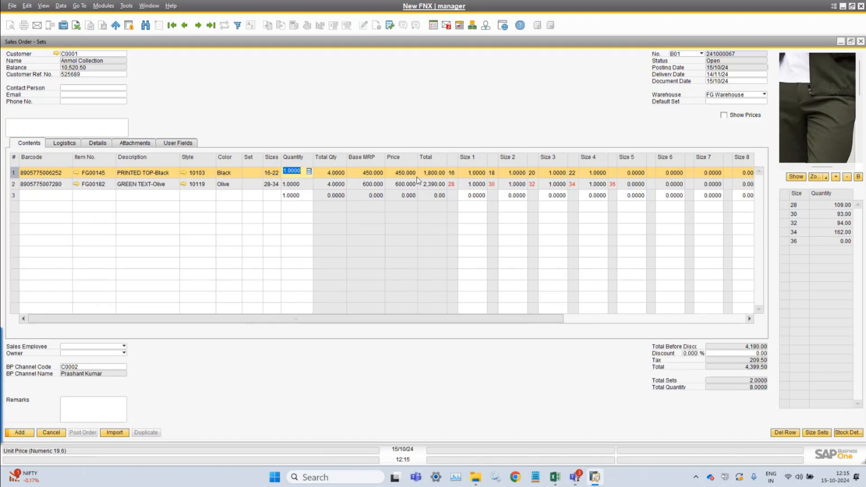
- Set the set quantity of the PRINTED TOP-Black line to 20 and go through its individual size quantities
type("20")
key("Tab")
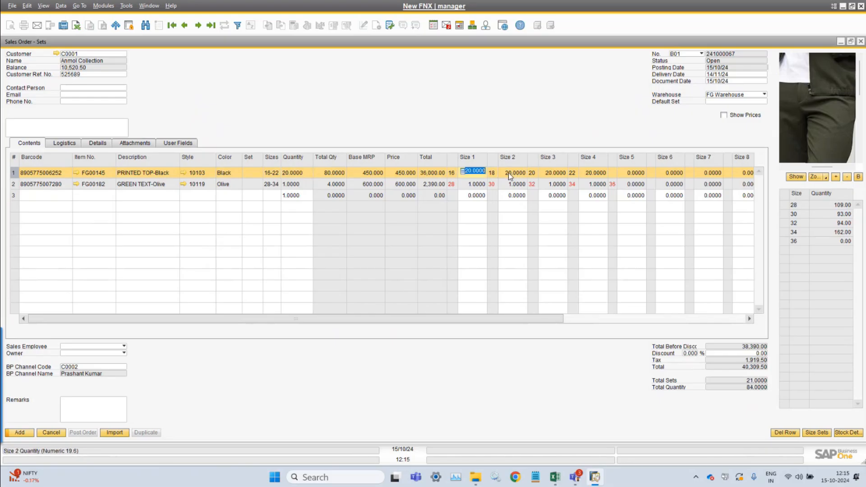
key("Tab")
key("Tab")
key("Tab")
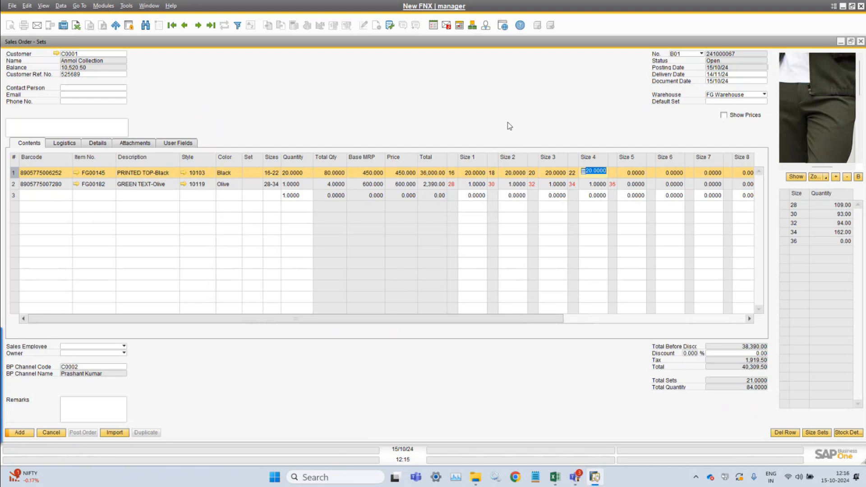
- Set the set quantity of the GREEN TEXT-Olive line to 50
left_click(308, 186)
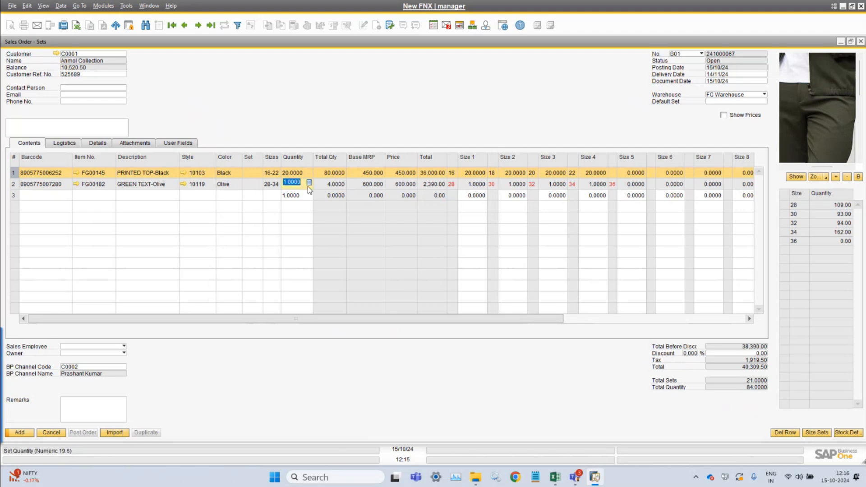
type("3")
key("BackSpace")
type("50")
key("Tab")
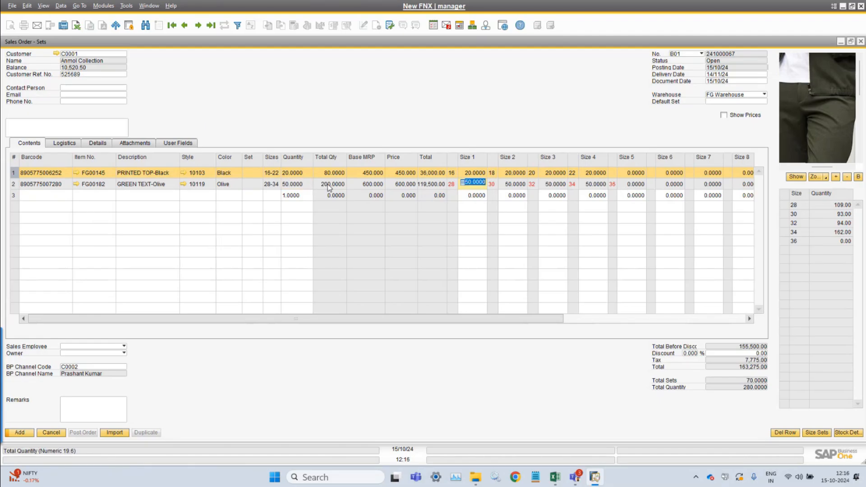
- Extend the size range of the GREEN TEXT-Olive line to 28-36
left_click(277, 185)
key("BackSpace")
type("6")
key("Tab")
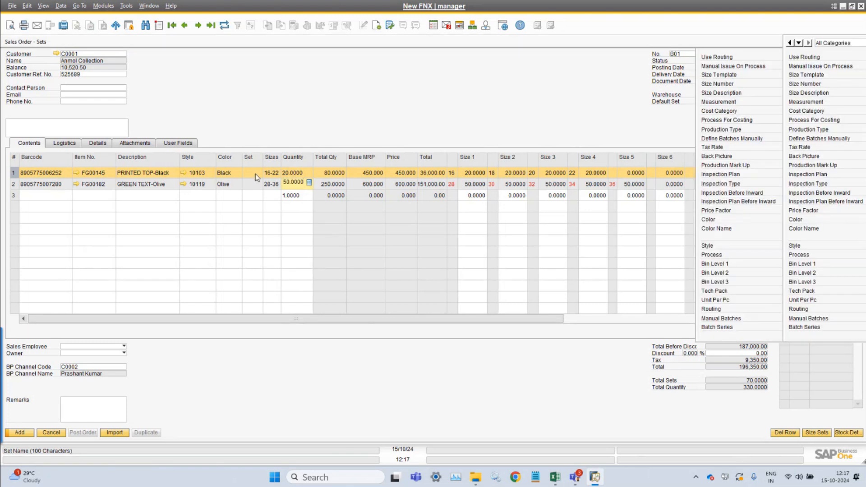
- Review the GREEN TEXT-Olive item's stock data by warehouse and the size-wise prices of the order lines
left_click(302, 130)
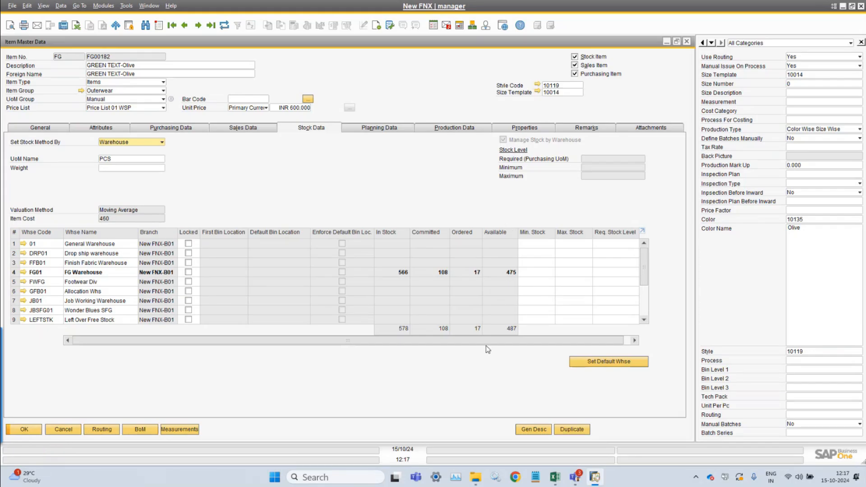
left_click(64, 430)
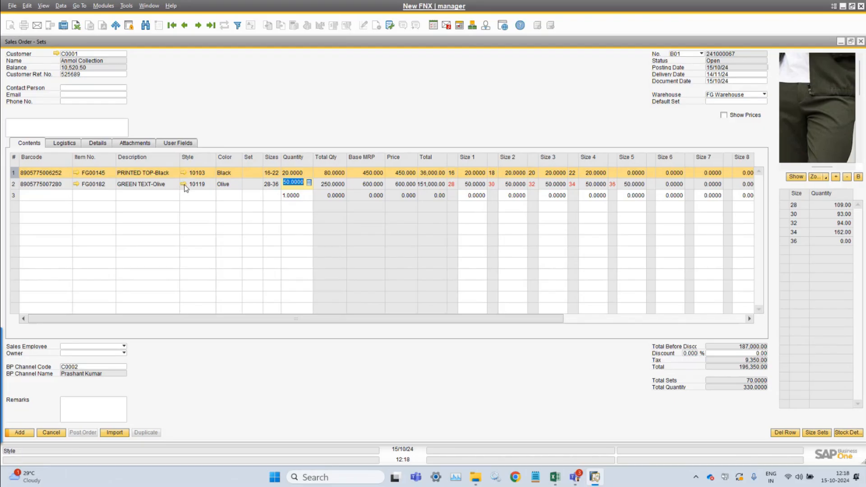
left_click(747, 118)
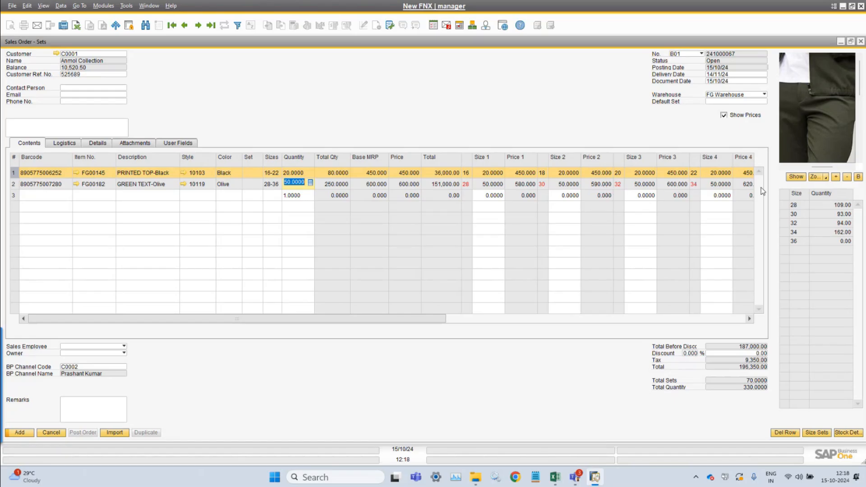
left_click(738, 116)
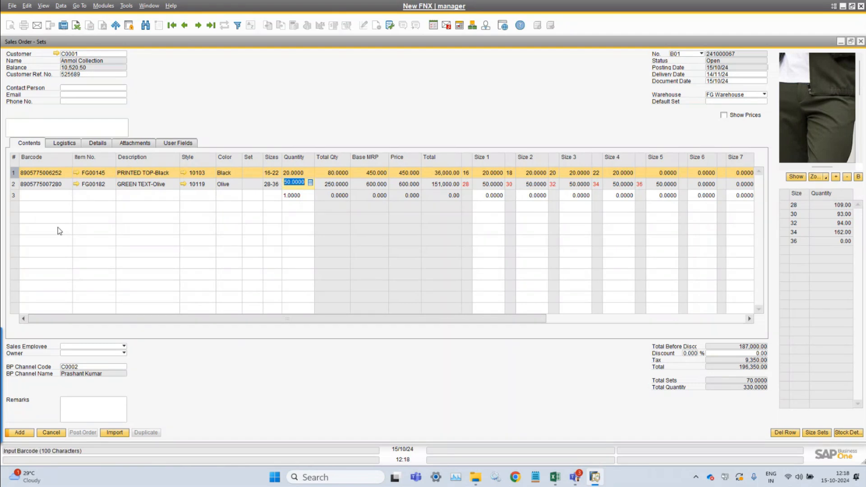
- Look up the barcodes available for the empty third order line and close the list without choosing one
left_click(62, 198)
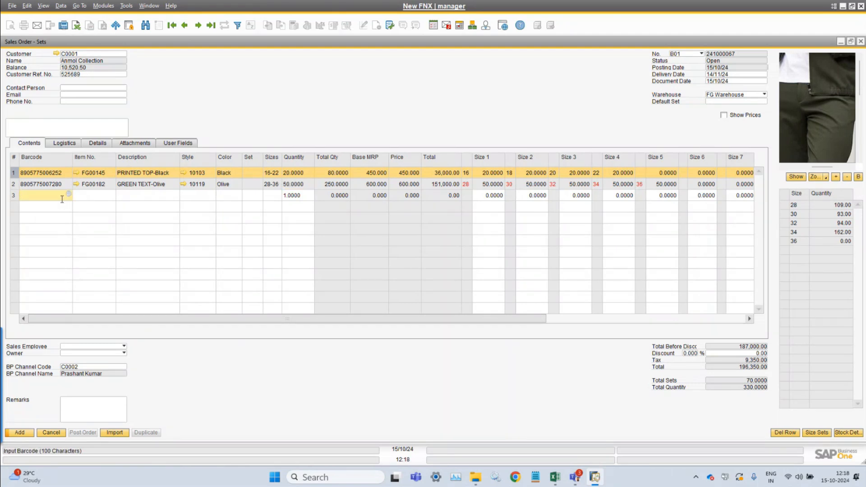
key("Tab")
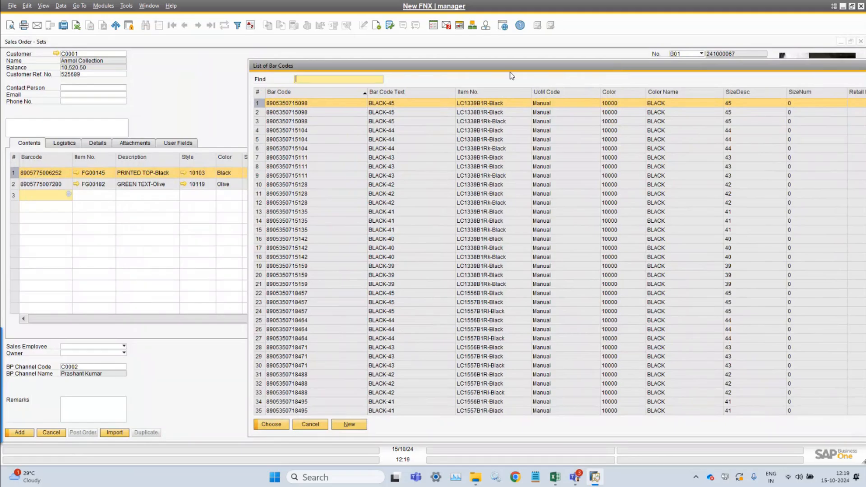
left_click(315, 420)
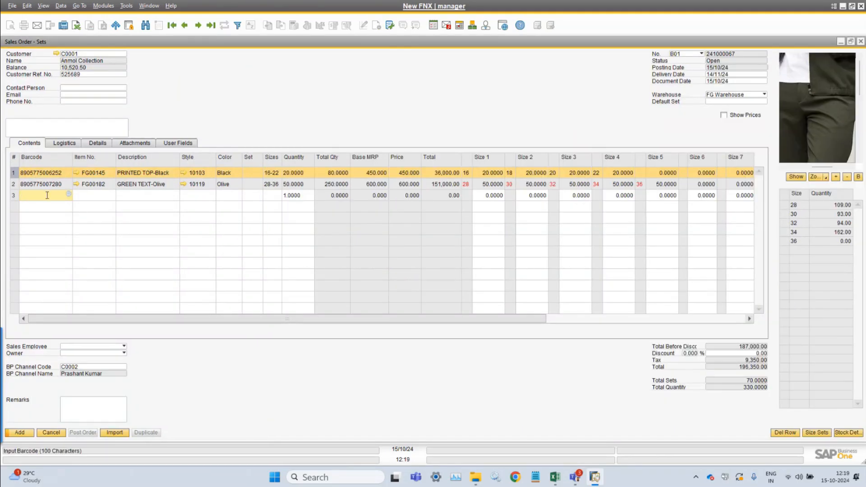
left_click(93, 197)
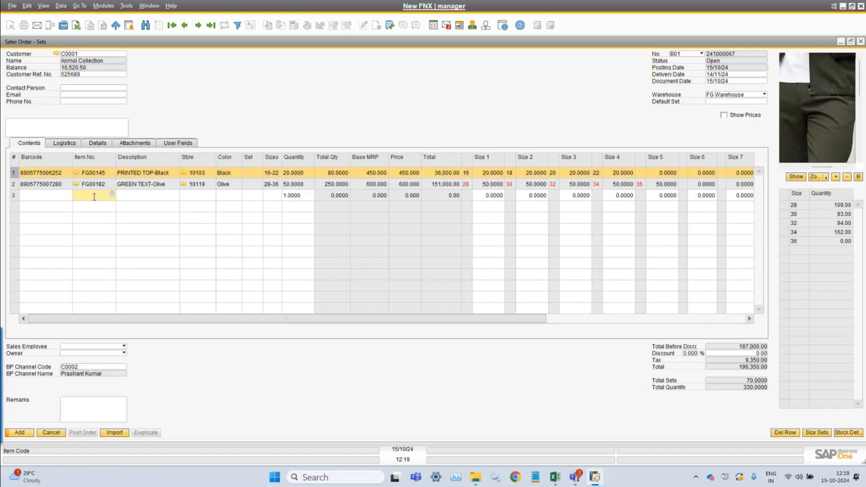
left_click(148, 195)
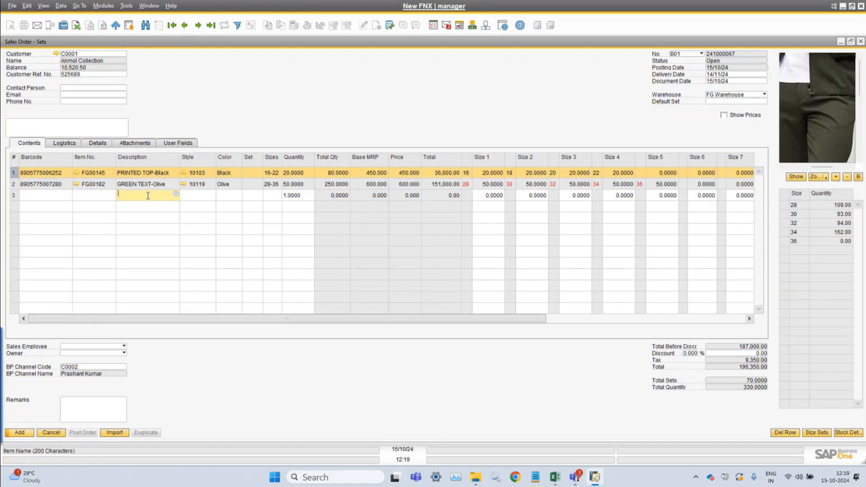
- Add the DRESS style 10014 to the third order line from the style list
left_click(195, 196)
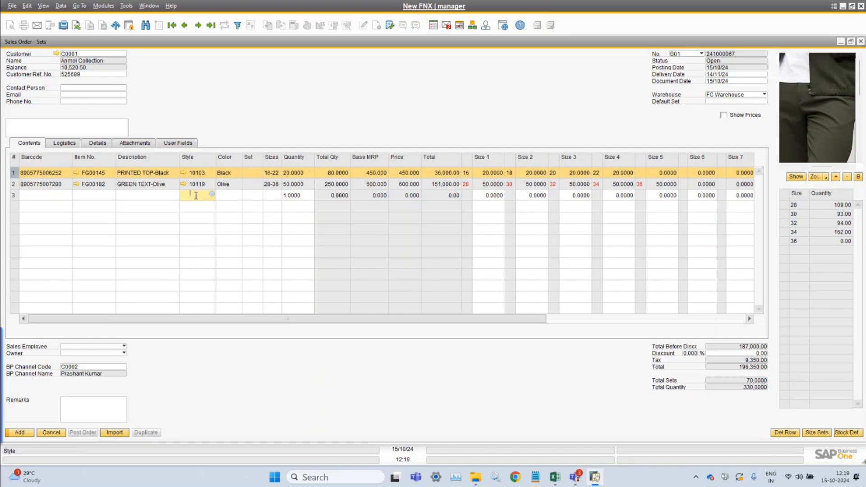
key("Tab")
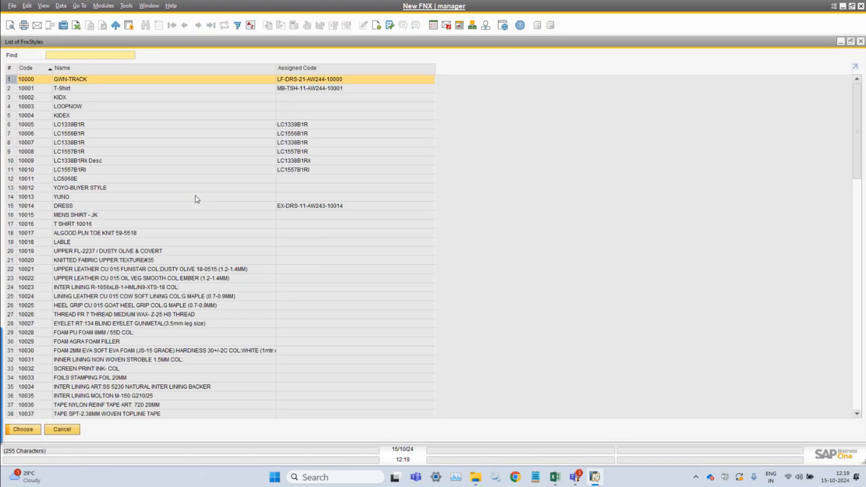
left_click(130, 206)
left_click(22, 428)
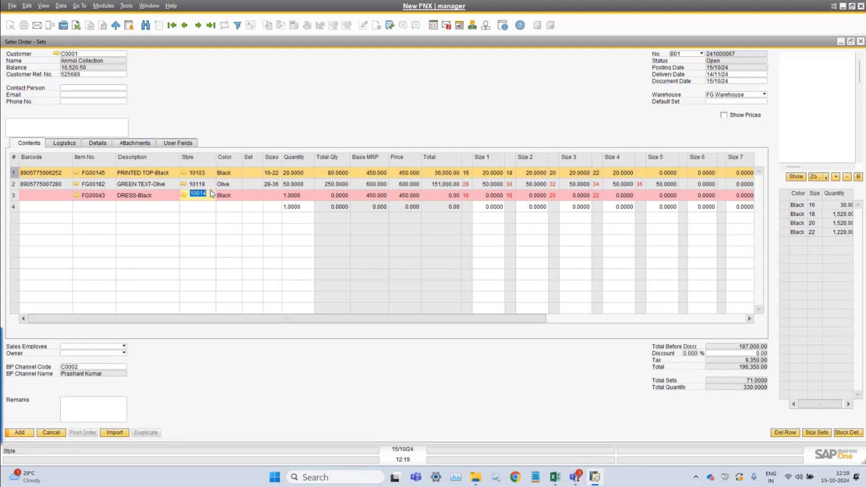
- Review the colors offered for the DRESS style and choose Black for its line
left_click(238, 198)
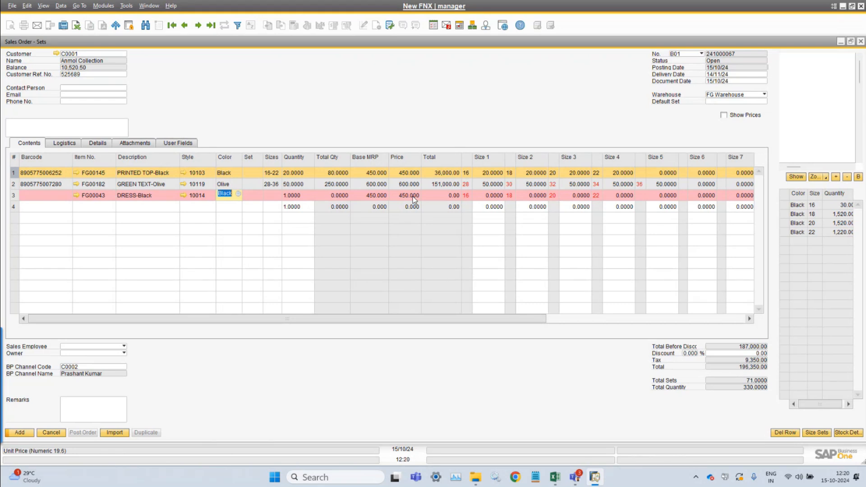
key("BackSpace")
key("Tab")
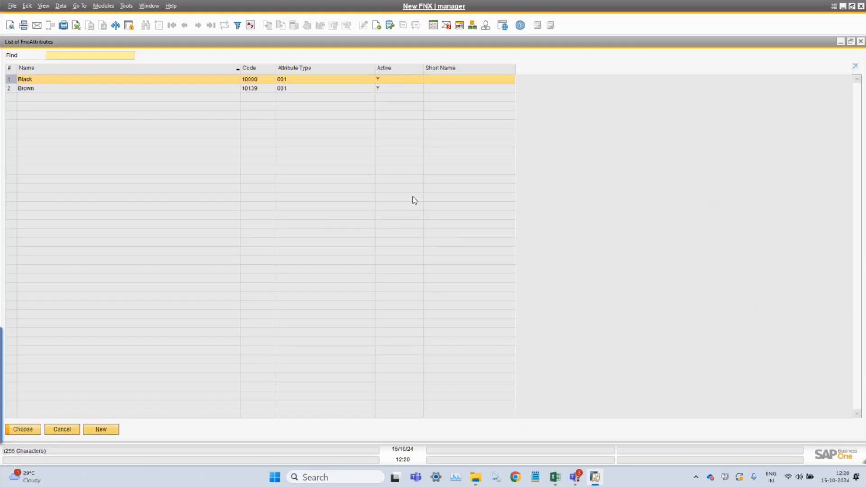
key("Escape")
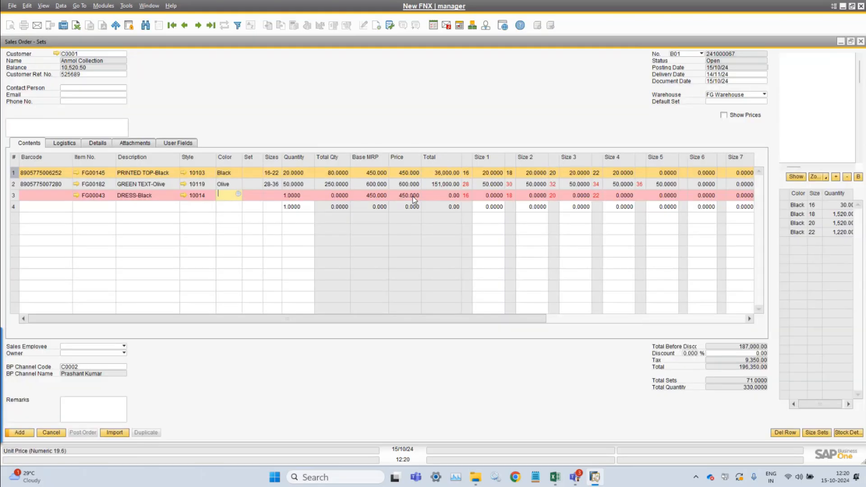
key("Tab")
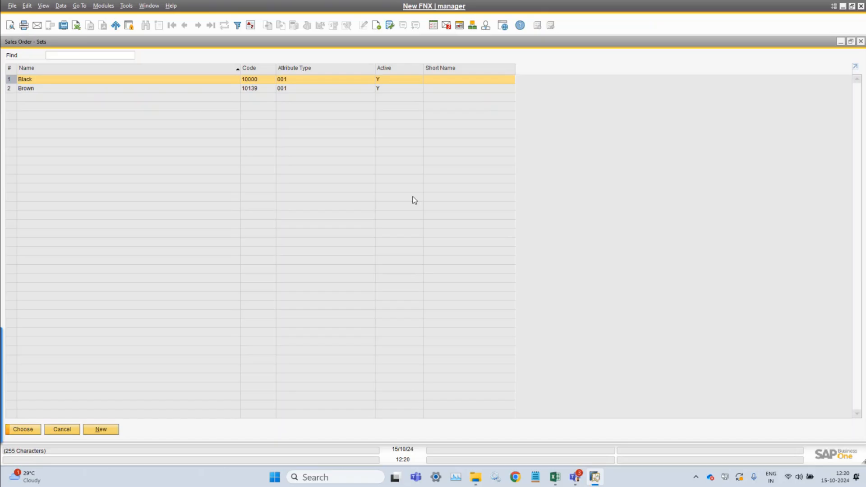
key("Return")
left_click(49, 194)
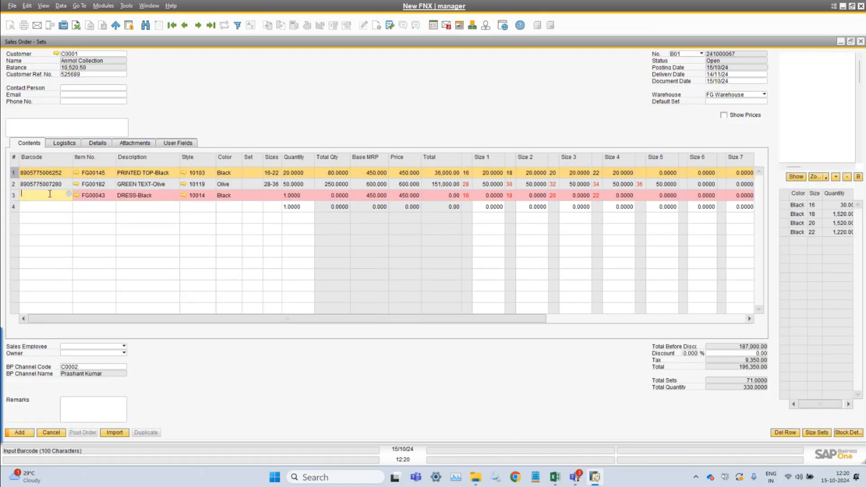
key("Tab")
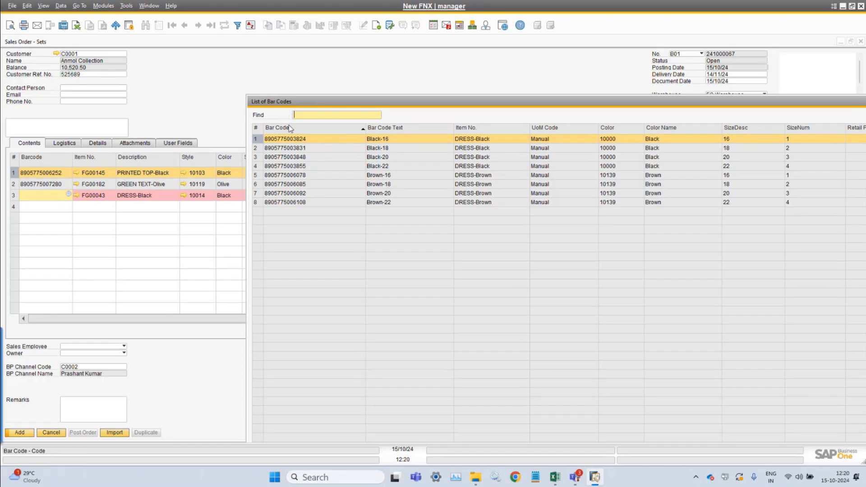
left_click_drag(426, 110, 230, 220)
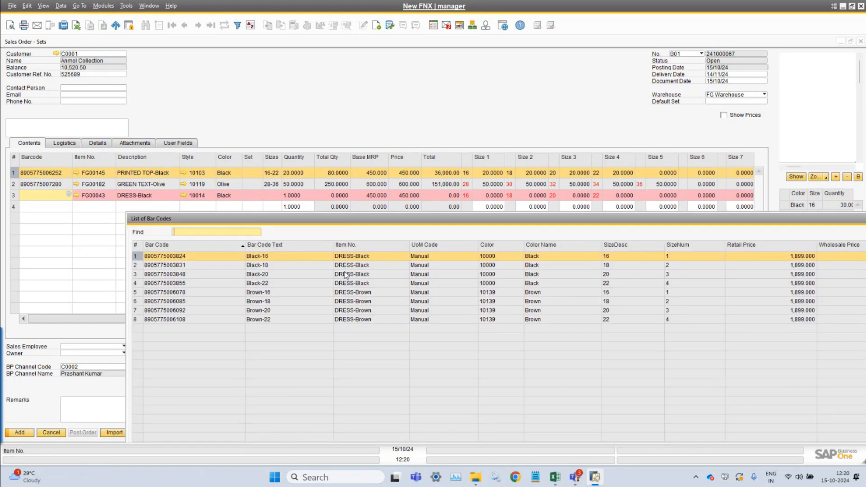
left_click_drag(360, 221, 276, 176)
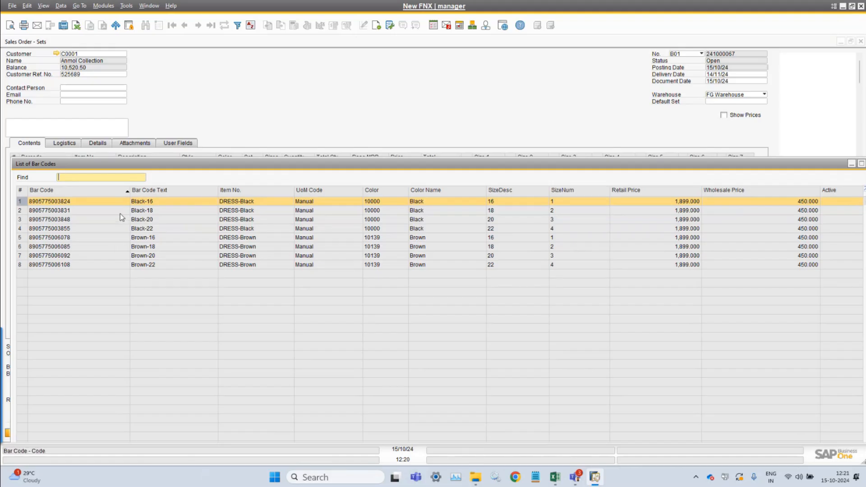
double_click(103, 202)
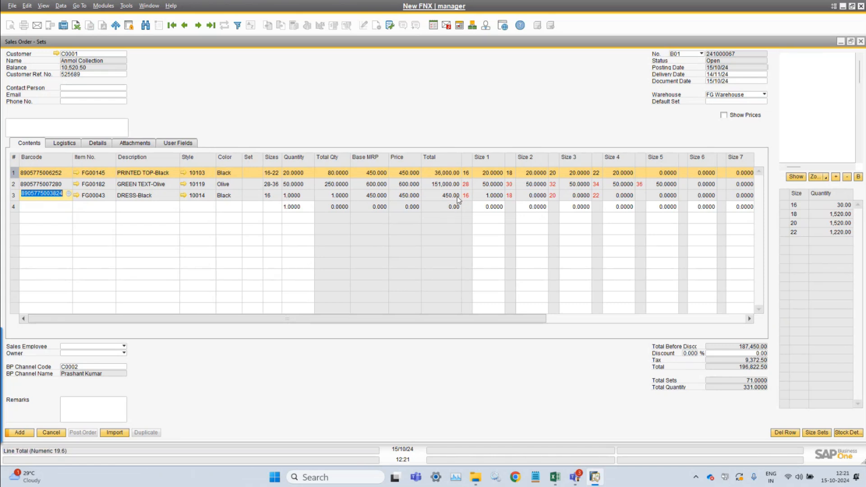
- Set the size 16 quantity of the DRESS-Black line to 34
left_click(293, 195)
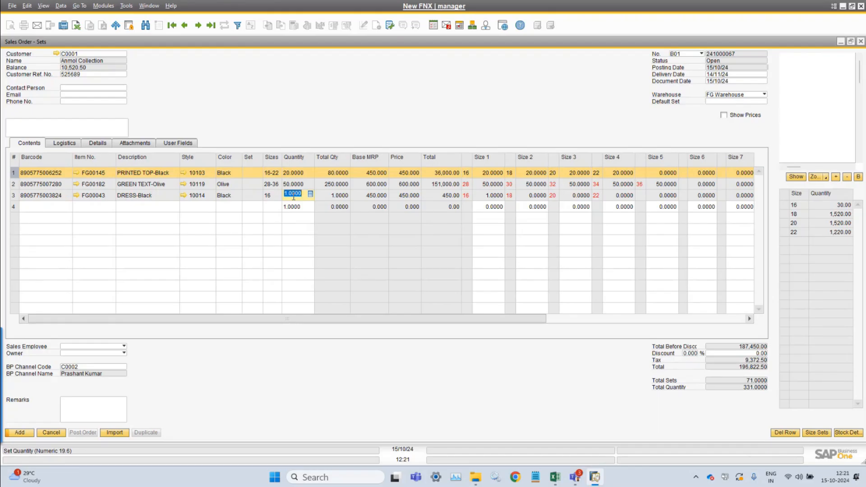
left_click(500, 196)
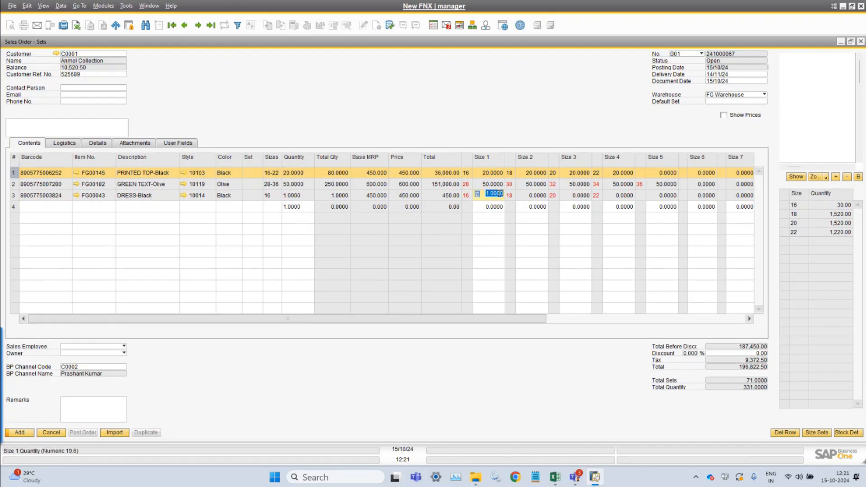
left_click(267, 197)
left_click(308, 198)
left_click(495, 197)
type("34")
key("Tab")
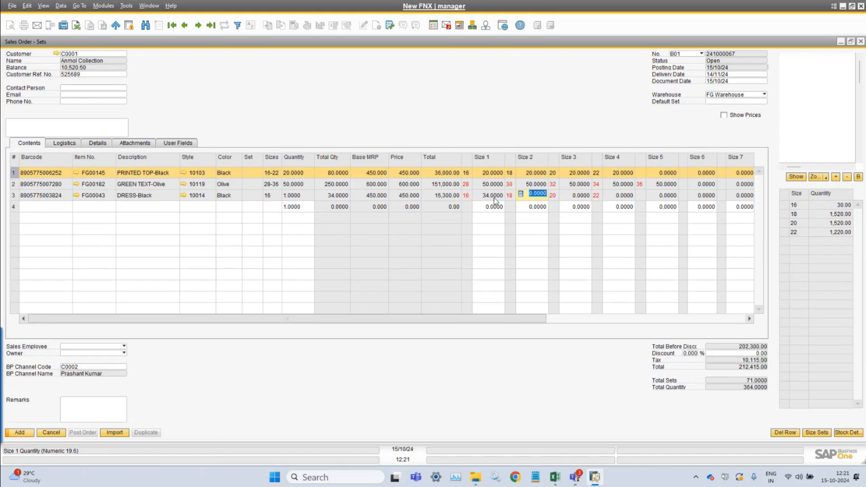
- Set the DRESS-Black line's quantities to 31 for size 18, 45 for size 20 and 21 for size 22
type("50")
key("Tab")
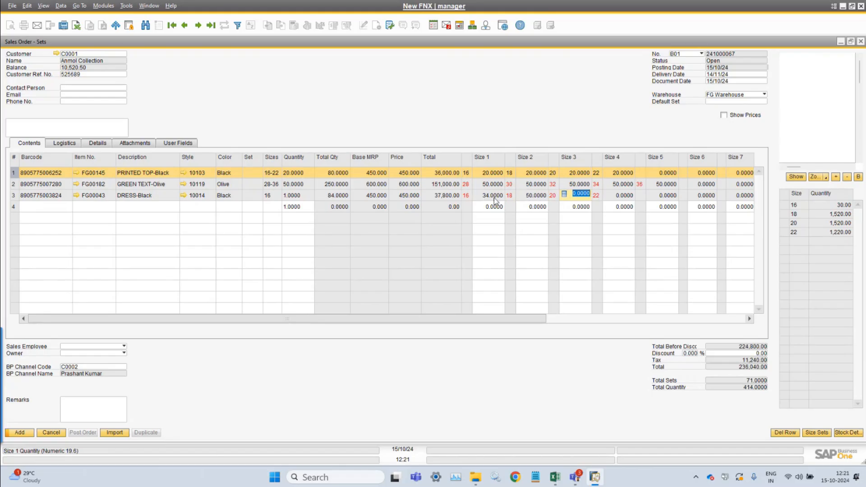
key("shift+Tab")
type("31")
key("Tab")
type("45")
key("Tab")
type("21")
key("Tab")
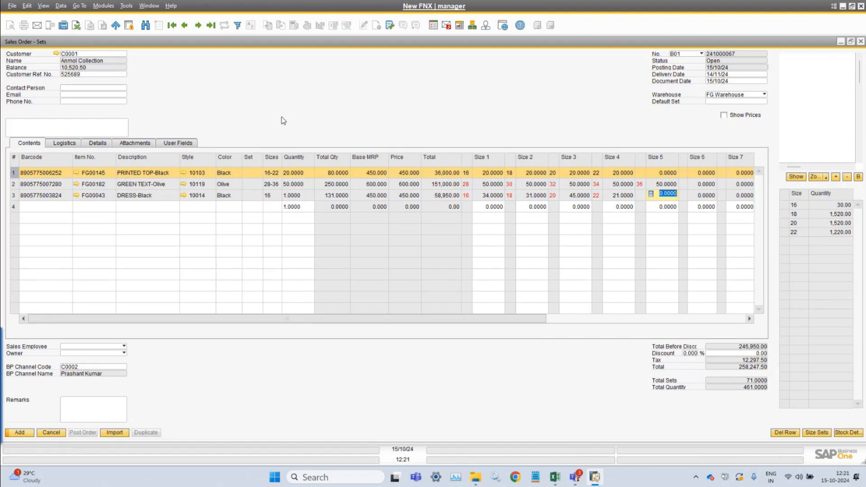
- Examine the predefined size sets offered for the DRESS-Black line and for the order's default set
left_click(247, 195)
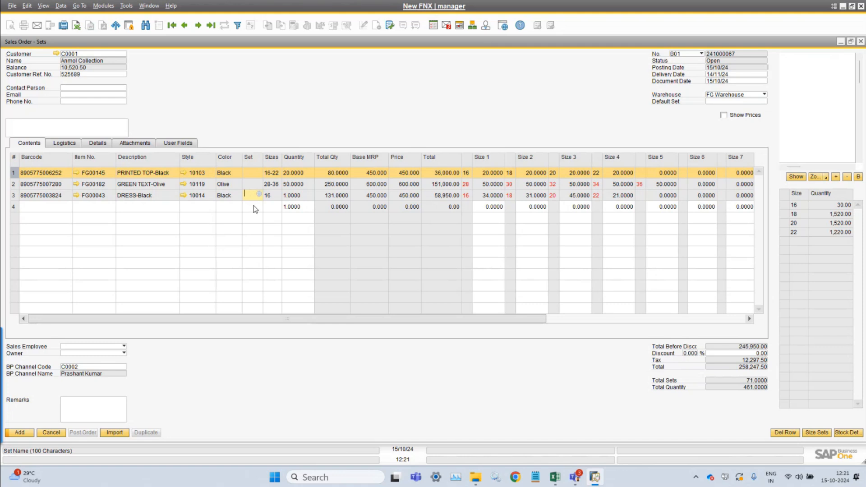
key("Tab")
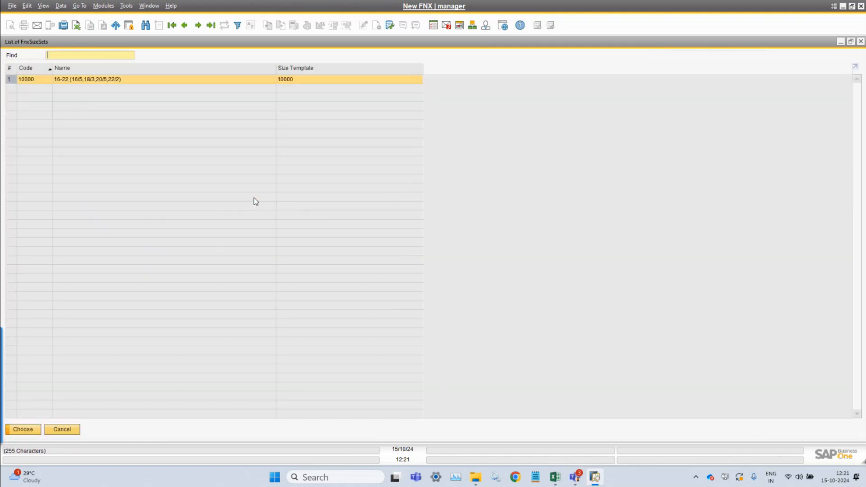
key("Escape")
left_click(751, 101)
key("Tab")
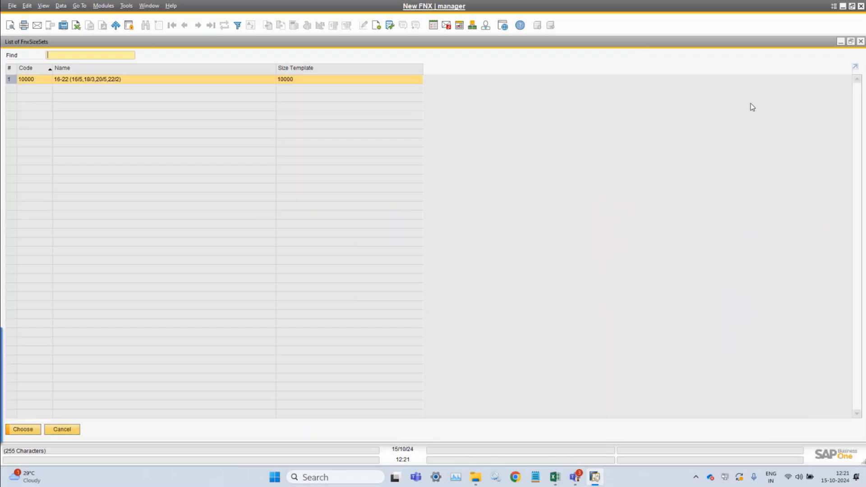
key("Escape")
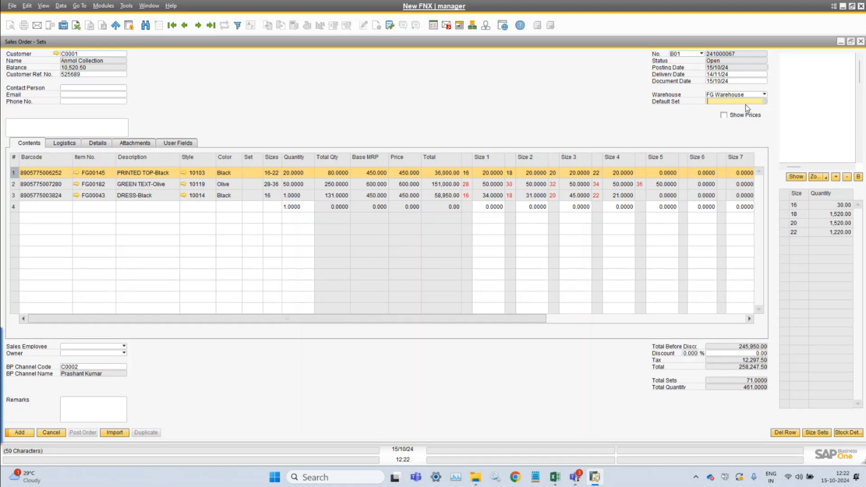
- Open the FashionNx size set master to view the set defined for the Baby 16-22 size template, and close it
left_click(477, 185)
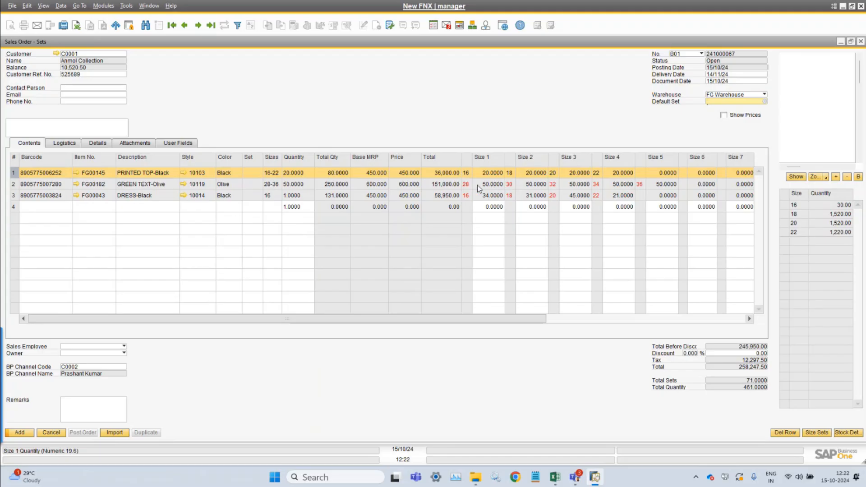
left_click(13, 185)
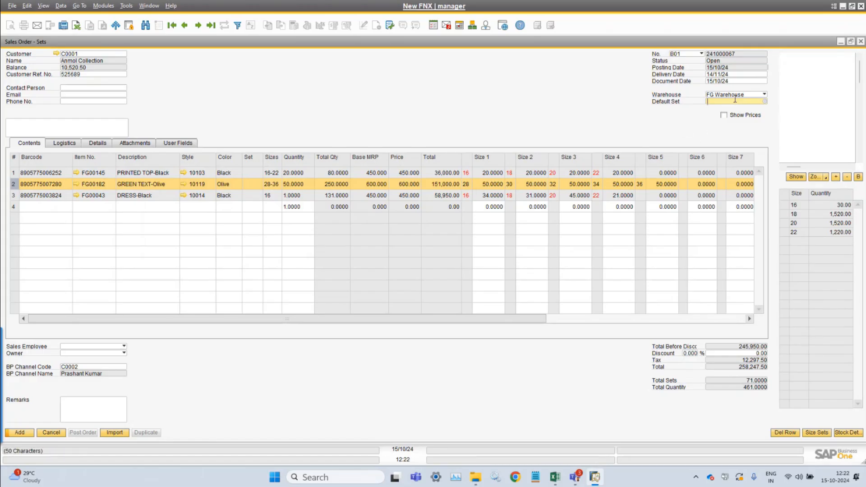
left_click(104, 6)
mouse_move(110, 29)
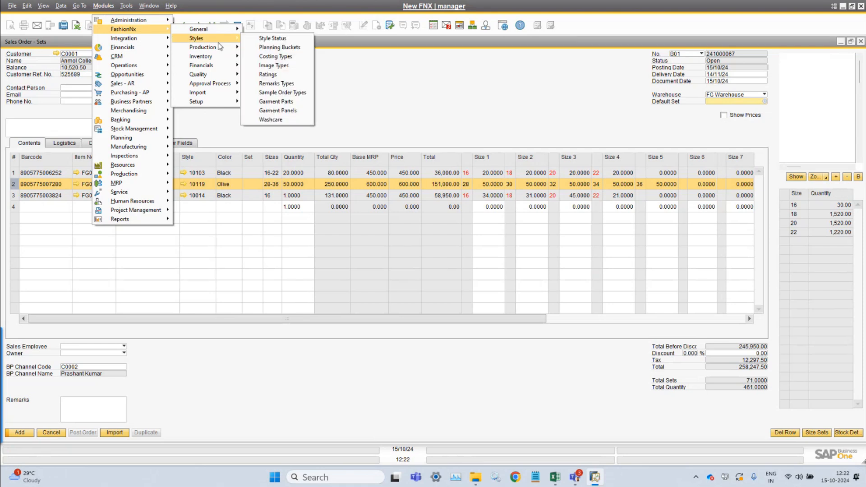
mouse_move(206, 29)
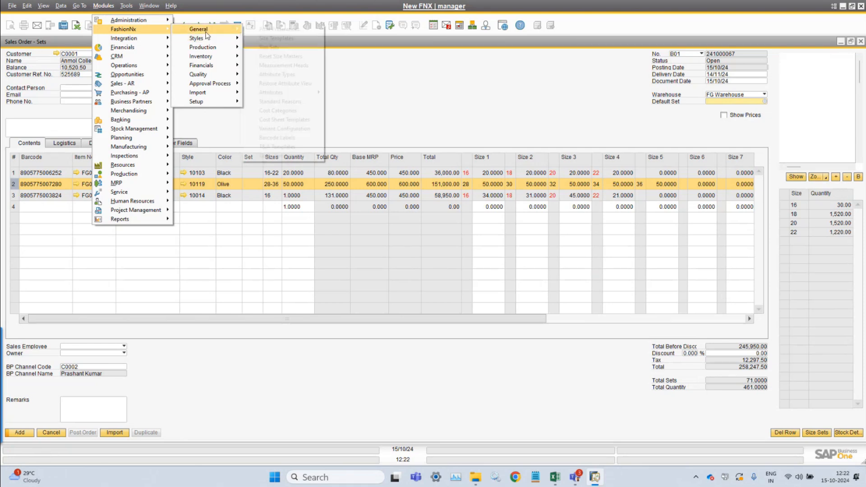
left_click(269, 47)
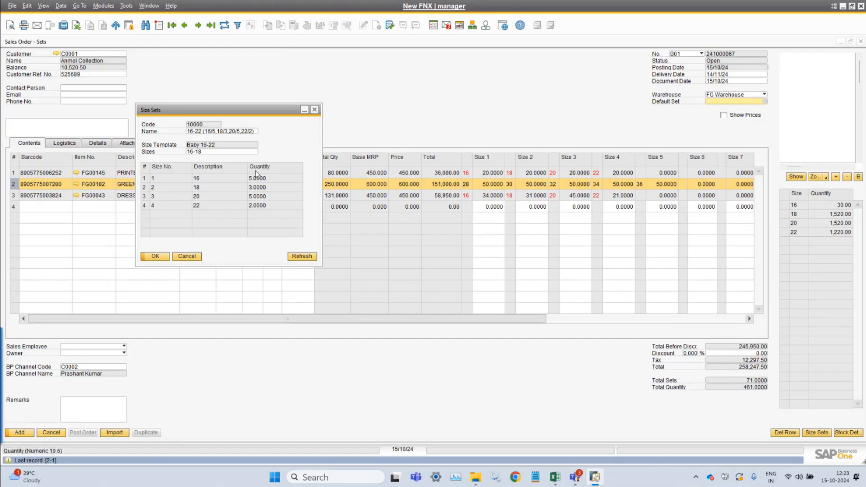
key("Escape")
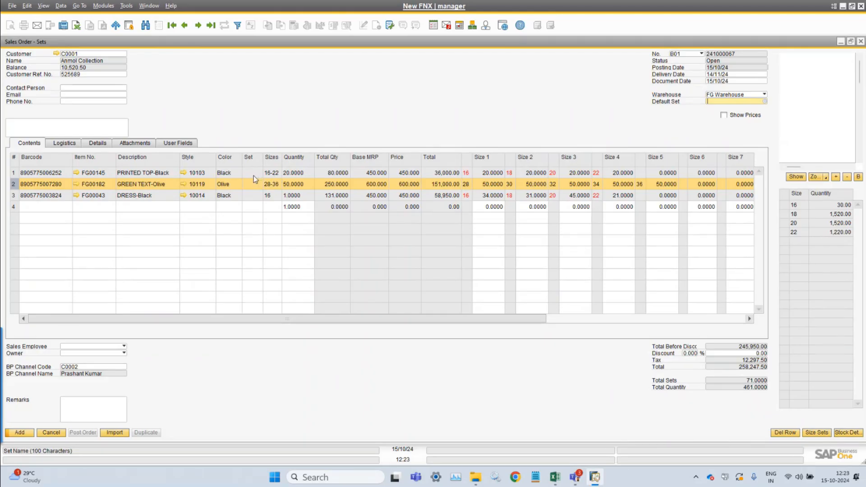
left_click(12, 176)
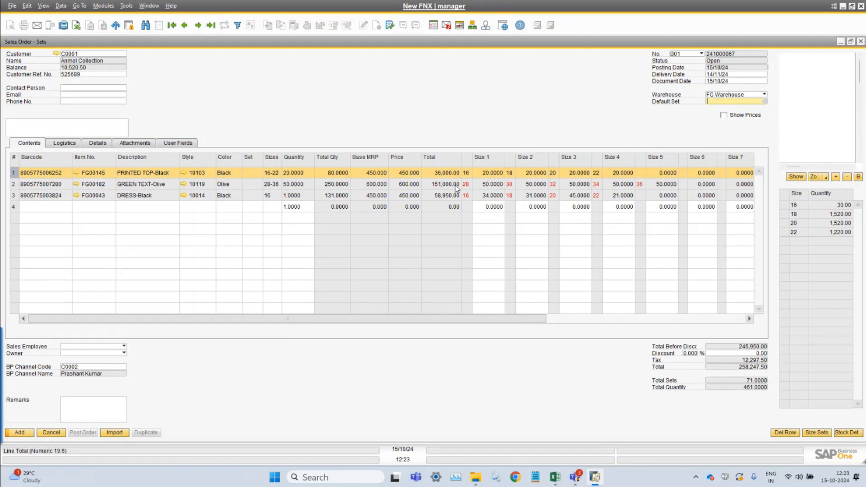
left_click(88, 127)
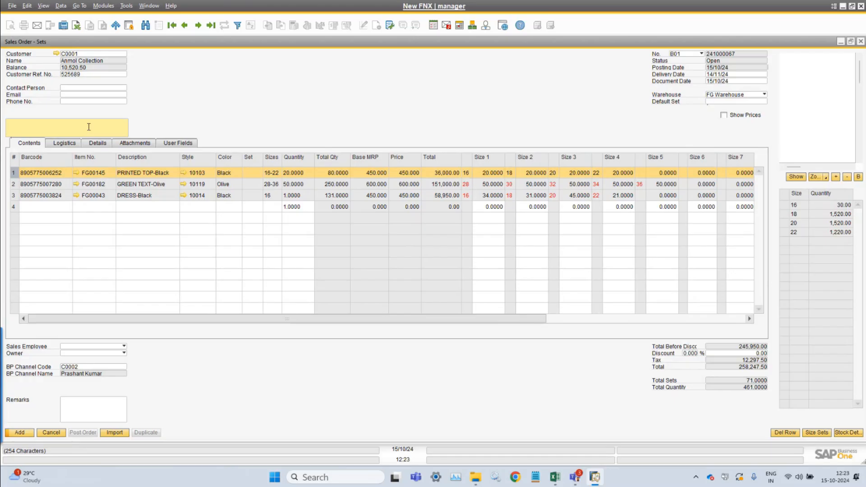
left_click(716, 102)
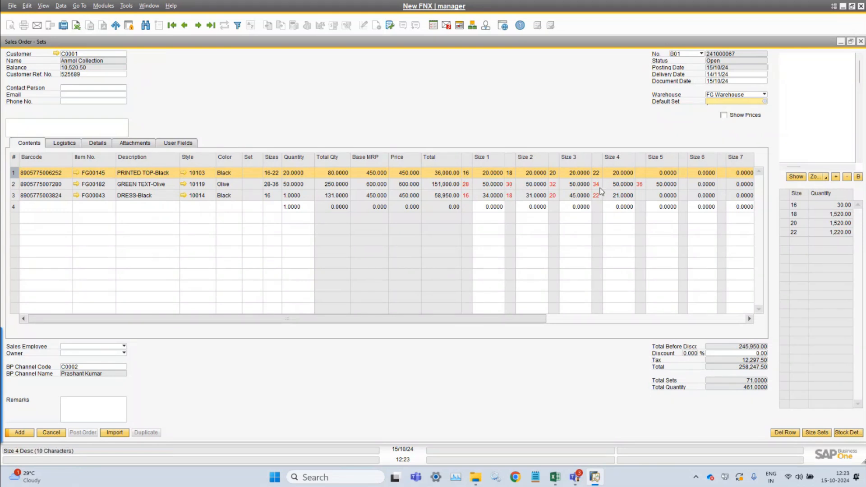
left_click(494, 184)
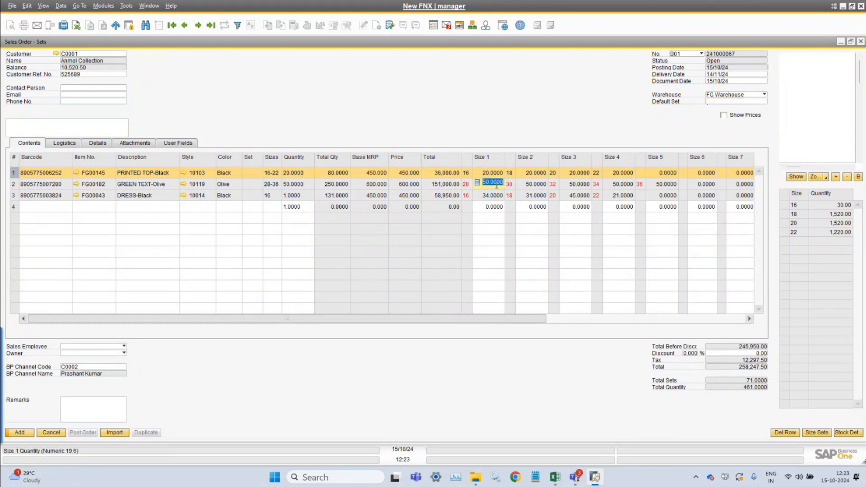
left_click(661, 184)
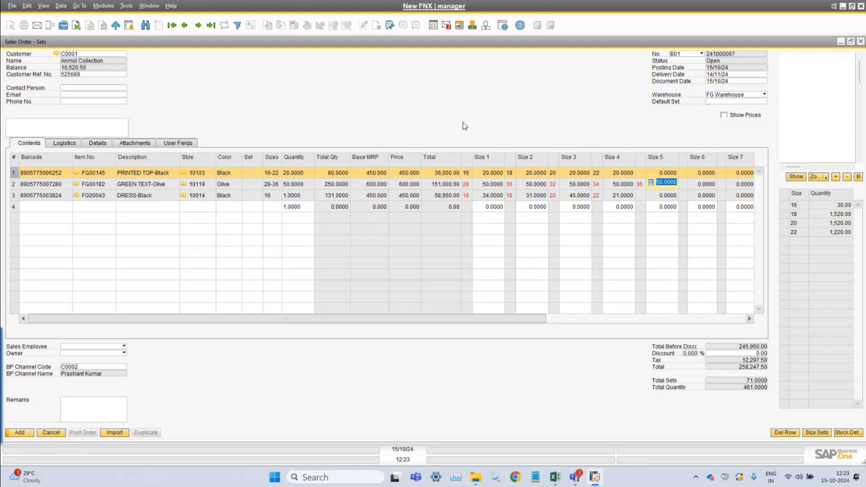
- Reopen the size set master and examine the per-size quantities of the Baby 16-22 set before returning to the order's default set
left_click(148, 6)
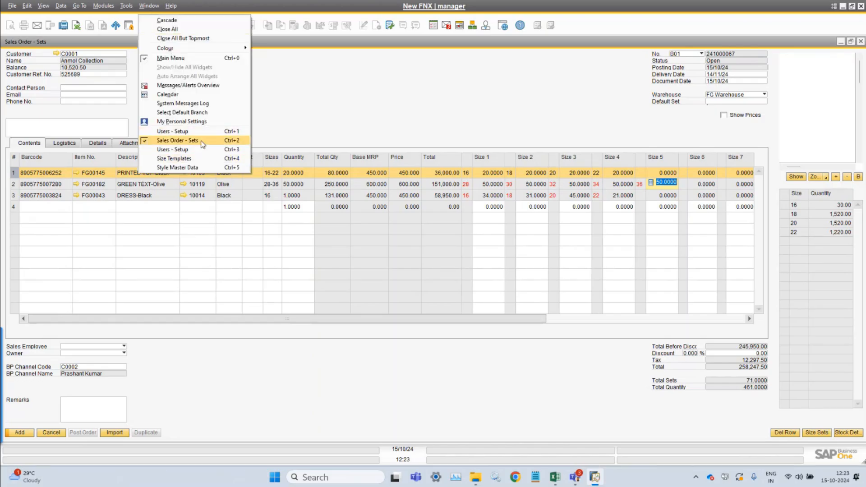
mouse_move(103, 5)
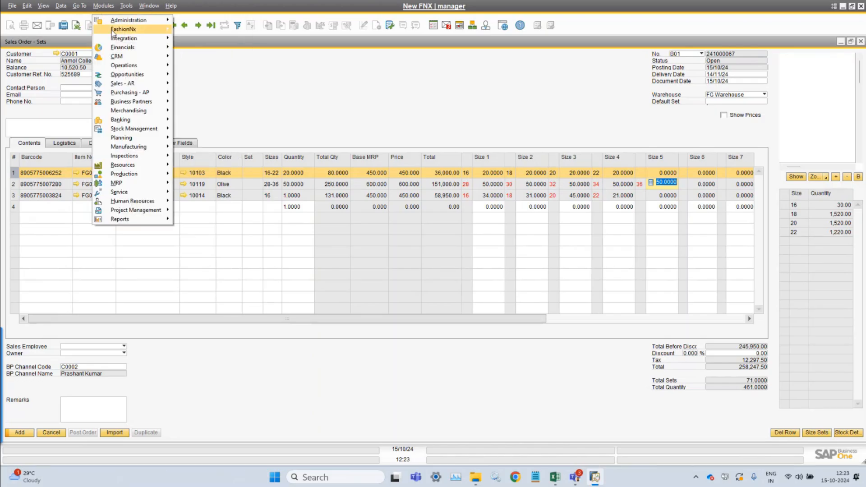
mouse_move(127, 29)
mouse_move(198, 29)
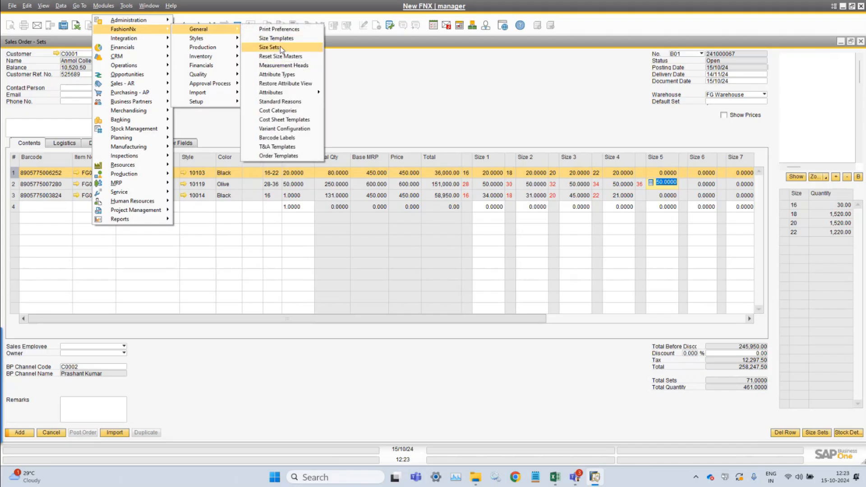
left_click(280, 46)
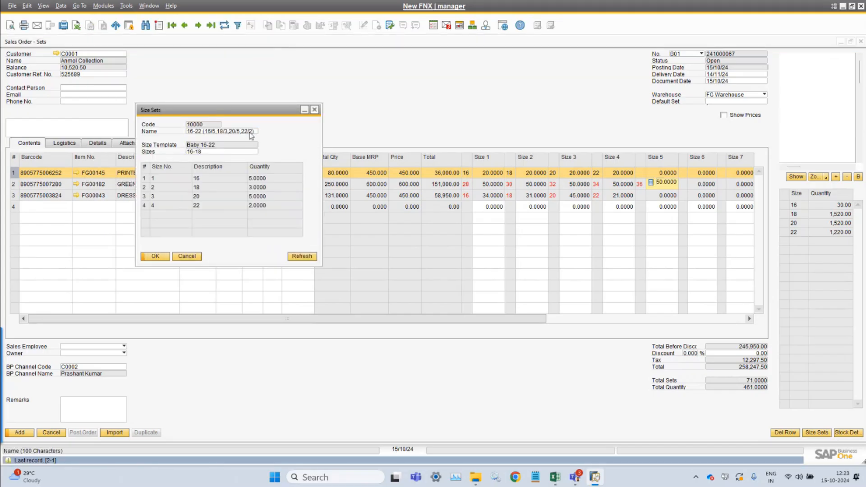
left_click_drag(258, 109, 495, 97)
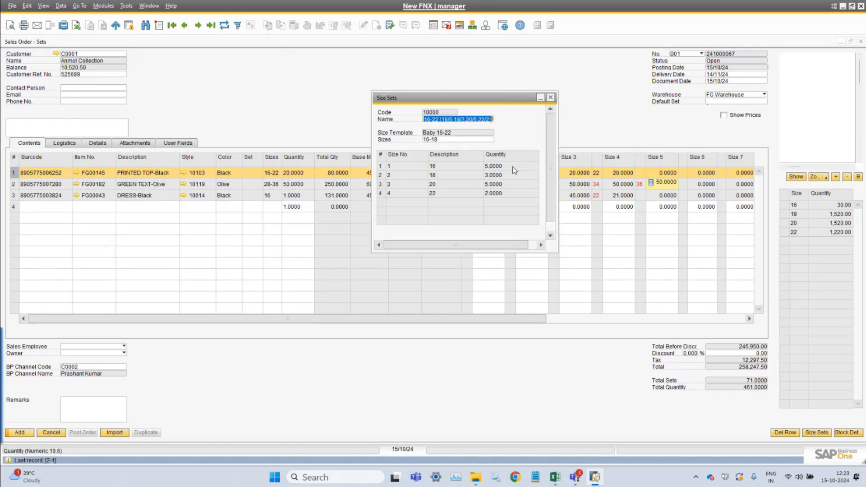
left_click(379, 168)
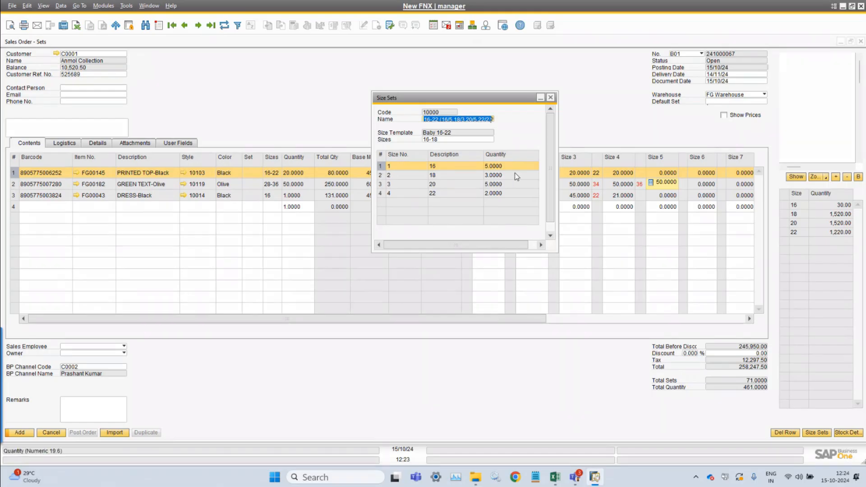
left_click(379, 175)
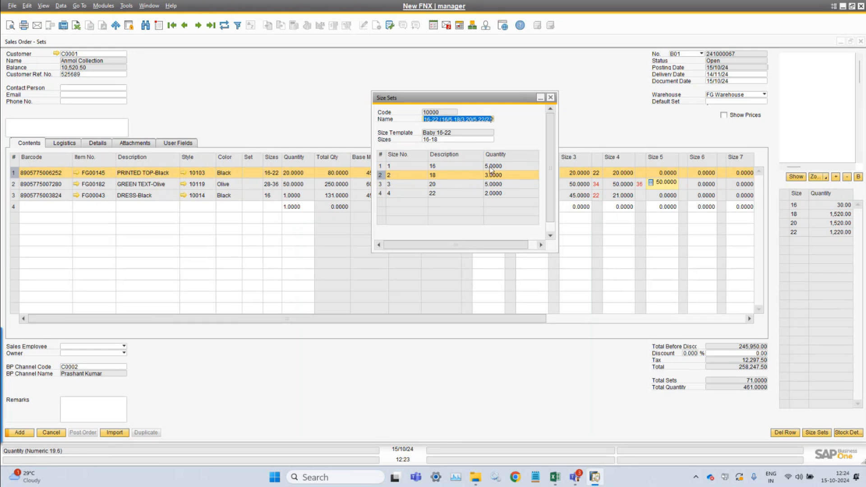
left_click(381, 166)
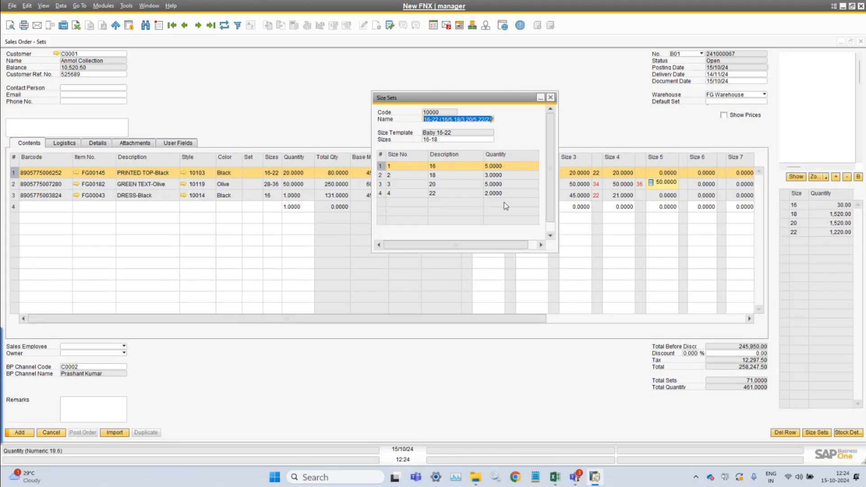
left_click(551, 98)
left_click(746, 103)
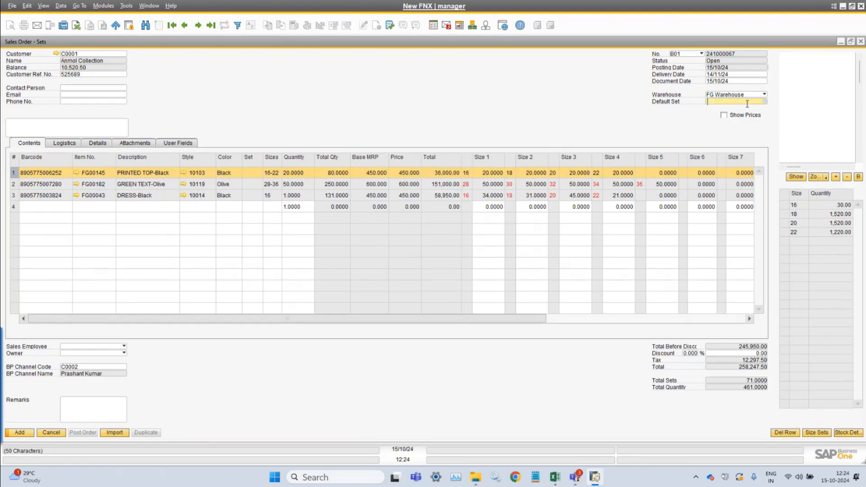
- Examine the order's sales employee and owner choices, including where sales employees are set up in Administration
left_click(104, 347)
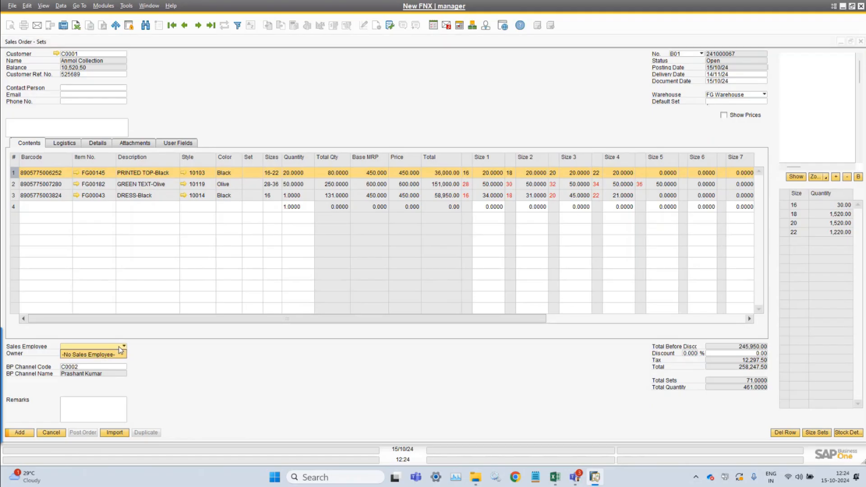
left_click(103, 5)
mouse_move(228, 60)
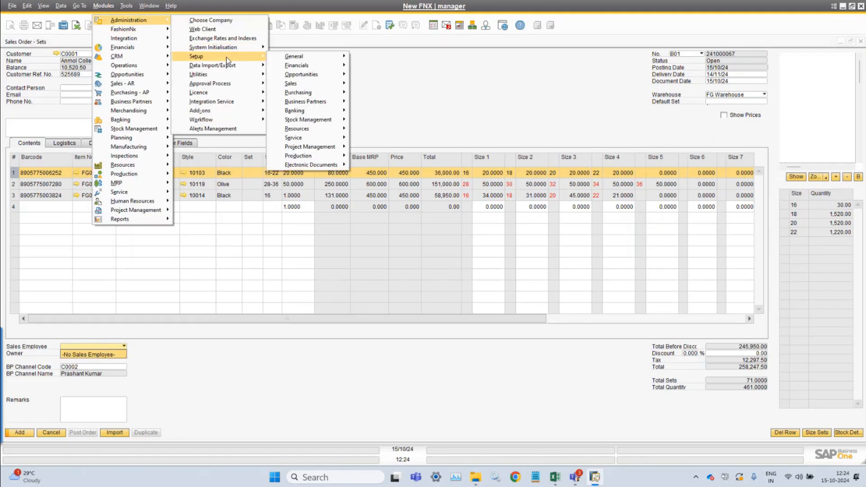
mouse_move(287, 60)
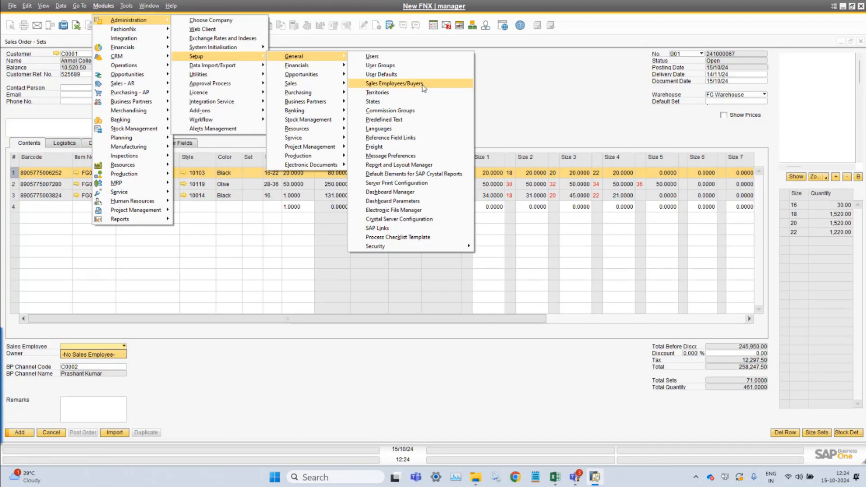
left_click(86, 353)
left_click(85, 353)
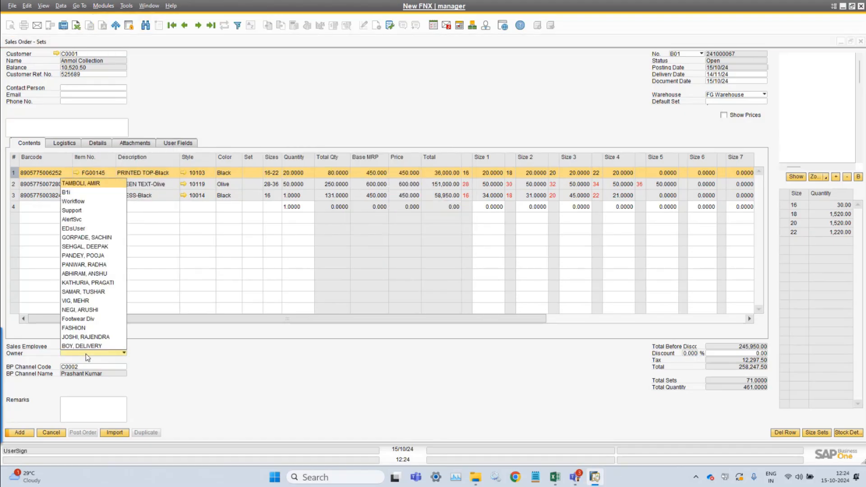
left_click(339, 354)
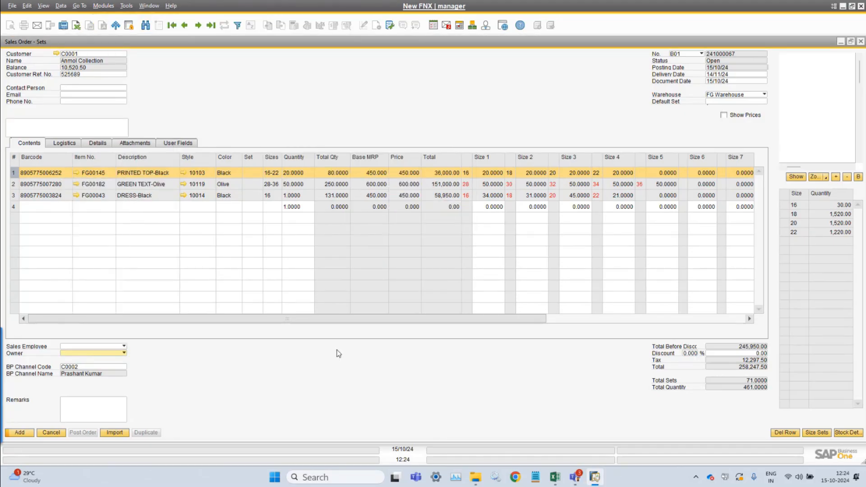
- Clear the BP channel code and choose the same business partner again from the list of business partners
left_click(99, 367)
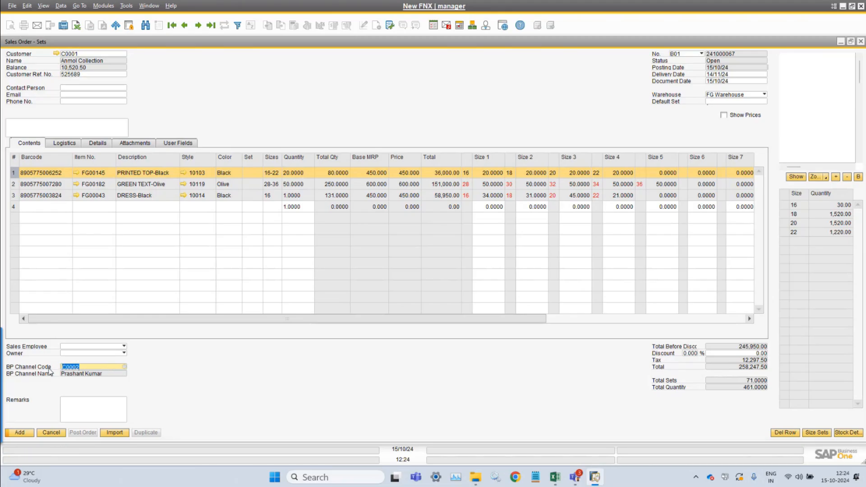
key("BackSpace")
key("Tab")
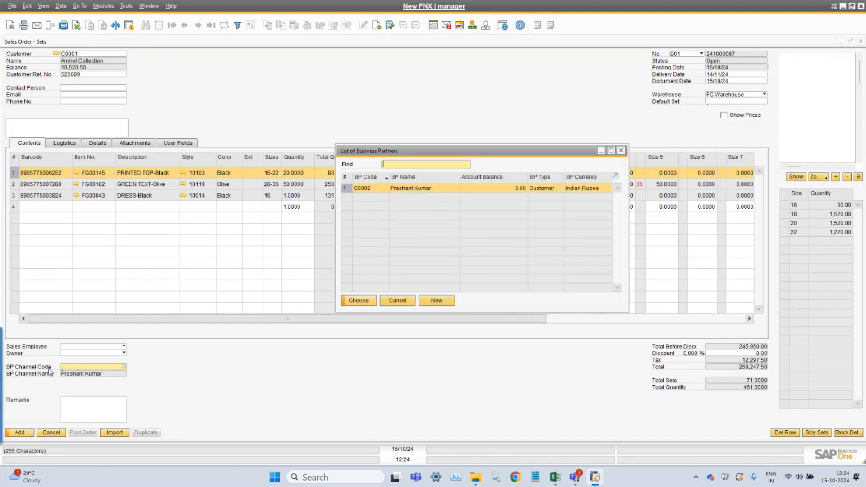
key("Return")
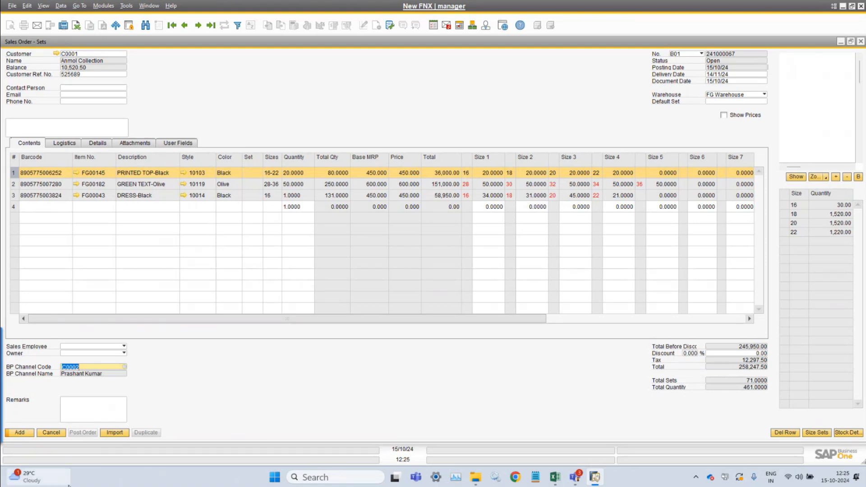
- Add the set-based order and post its sales order immediately
left_click(19, 432)
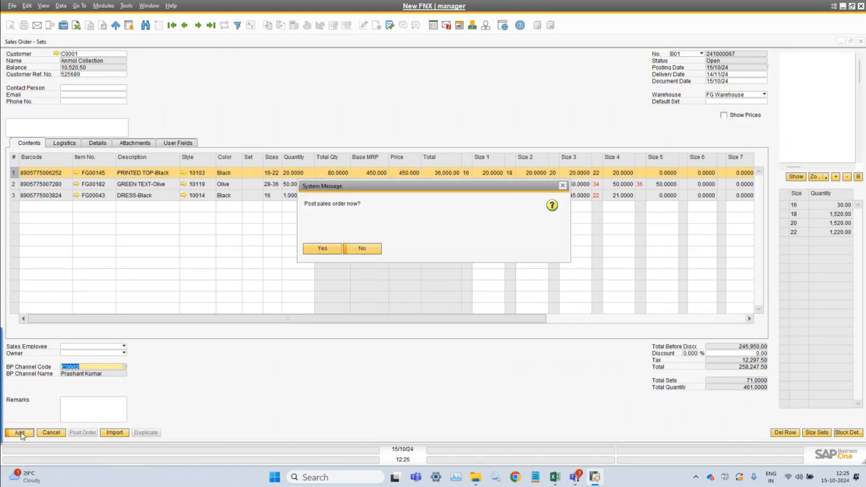
left_click(323, 249)
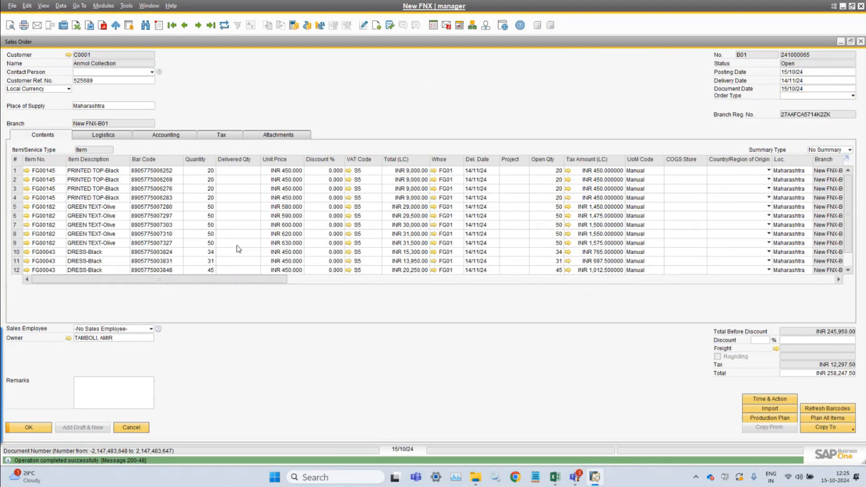
- Move the posted sales order aside and bring up the set-based order record that was just added
left_click_drag(307, 44, 592, 72)
left_click(164, 73)
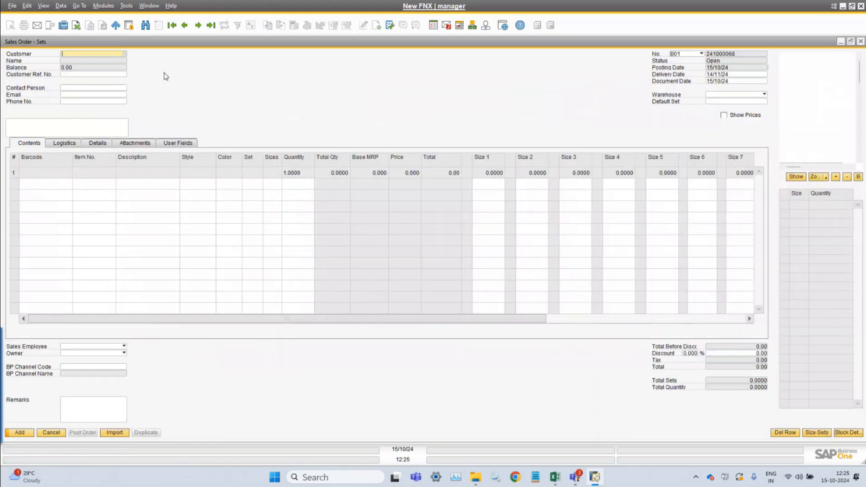
left_click(184, 25)
left_click(322, 248)
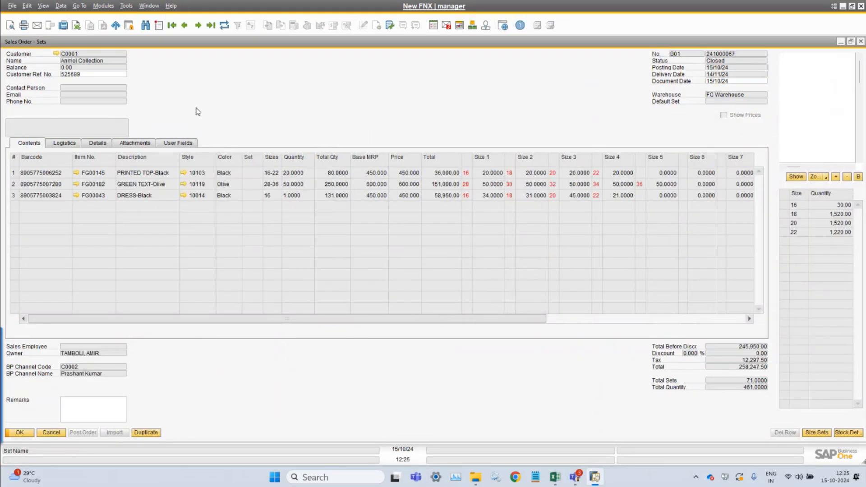
- Bring the posted sales order in front of the set-based order to compare their lines, and maximize its window
left_click(149, 5)
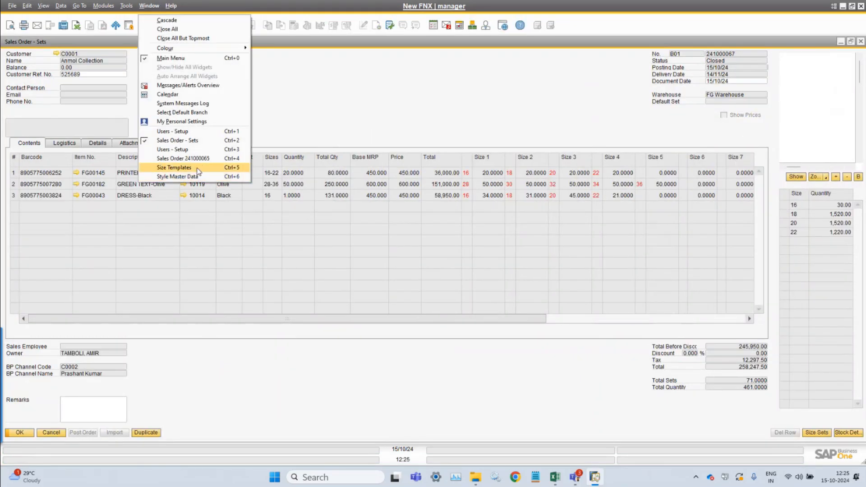
left_click(182, 158)
left_click_drag(507, 72, 382, 188)
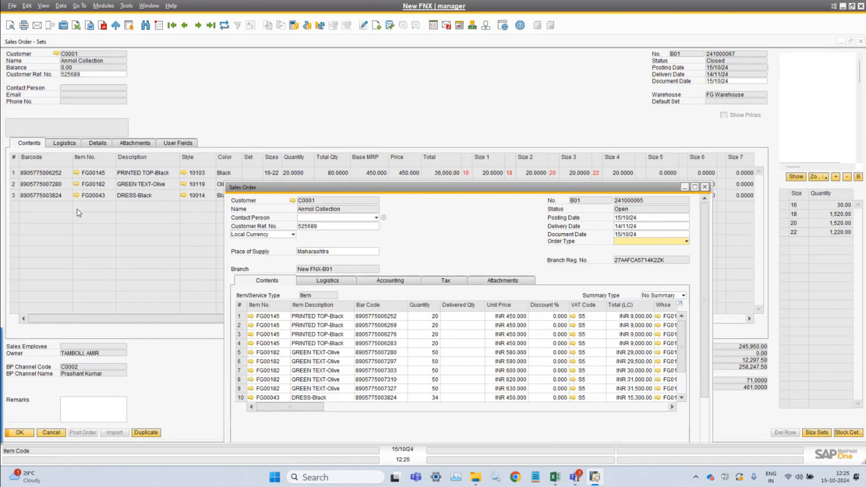
double_click(314, 187)
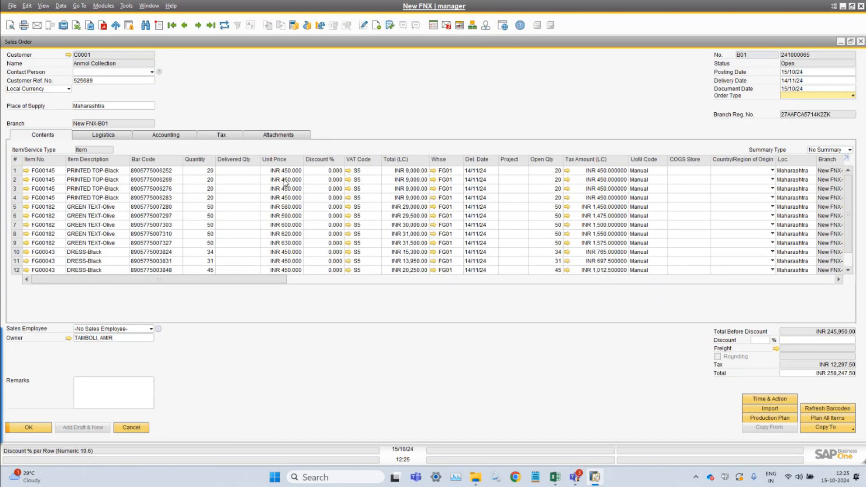
- Examine the posted sales order's item lines and customer reference number, and close the order
scroll(170, 182, "down", 1)
scroll(181, 252, "up", 1)
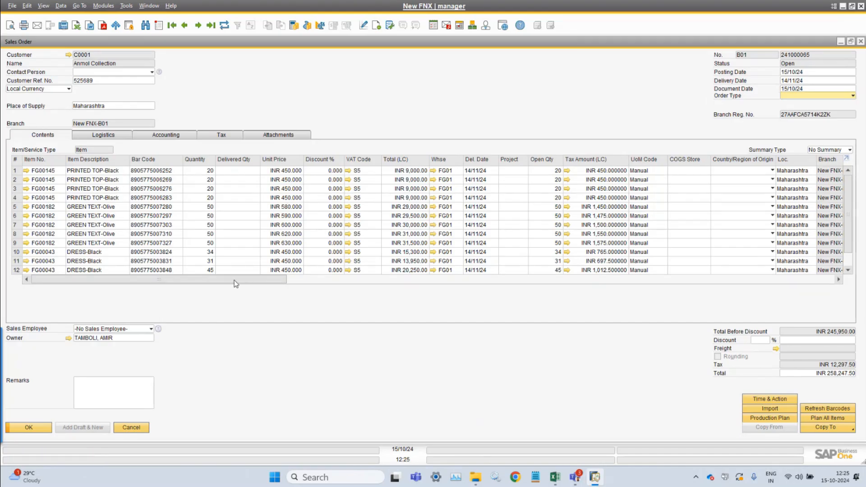
left_click_drag(234, 280, 272, 281)
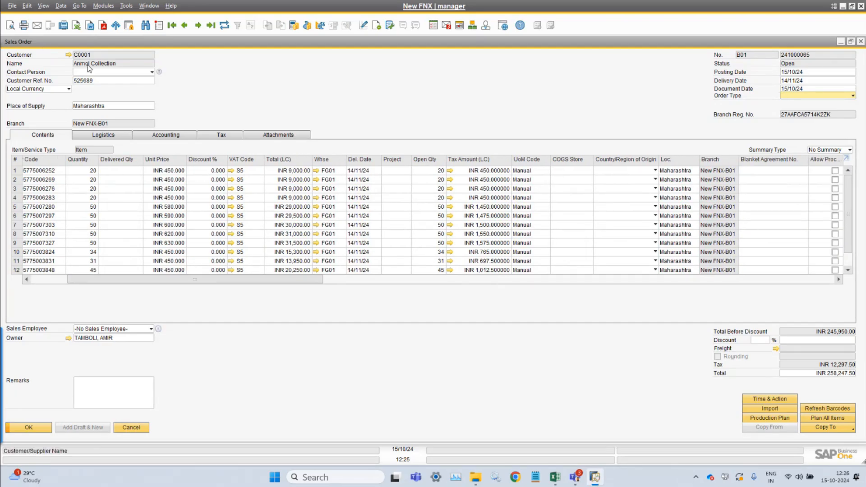
left_click(110, 81)
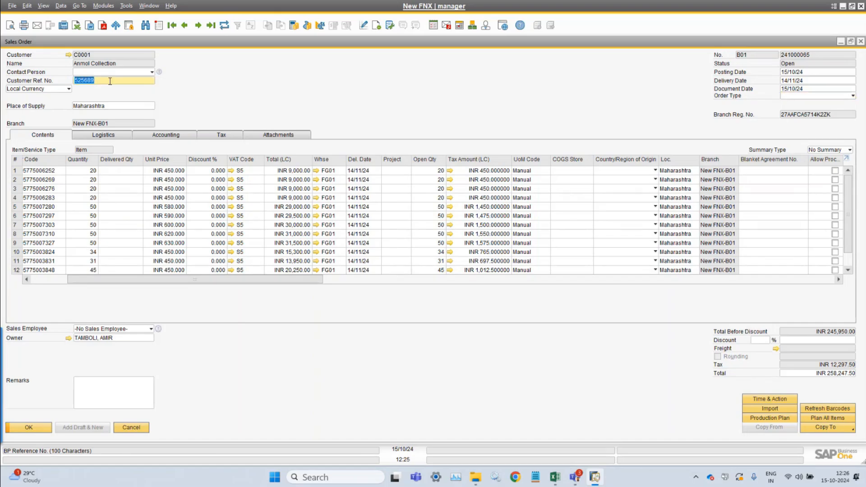
left_click(39, 428)
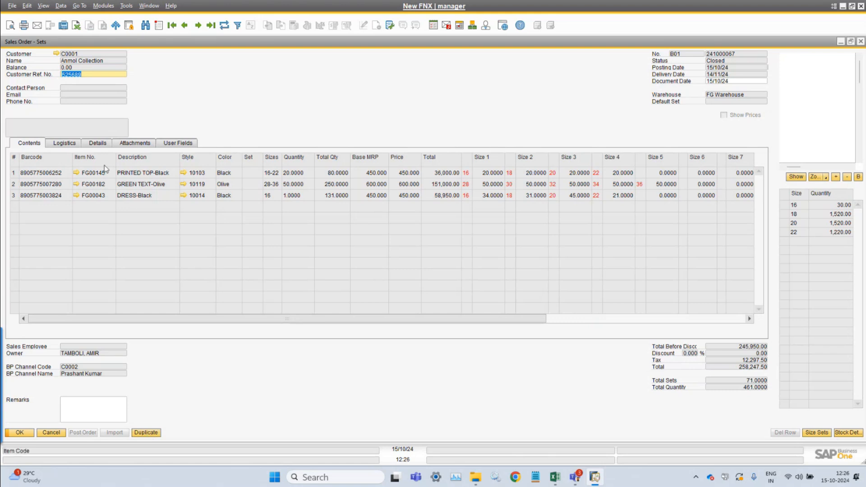
- Open the linked sales order from the set-based order's details, close it and return to the set order's item lines
left_click(95, 146)
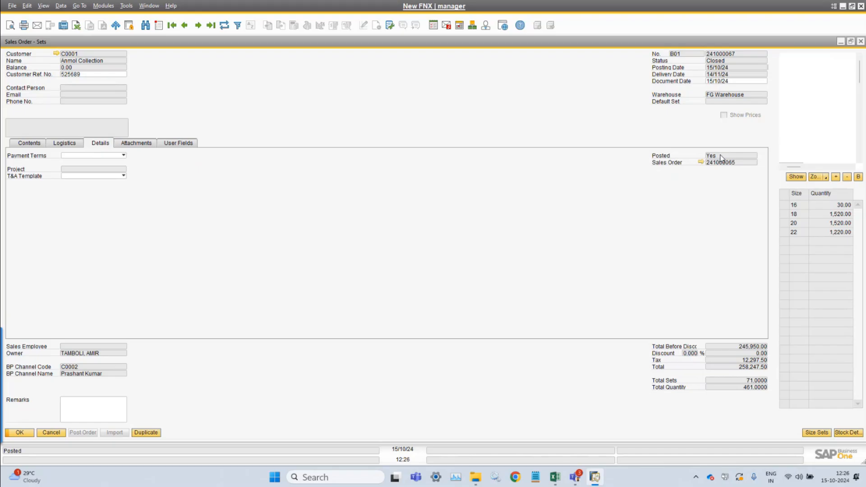
left_click(701, 162)
left_click(694, 152)
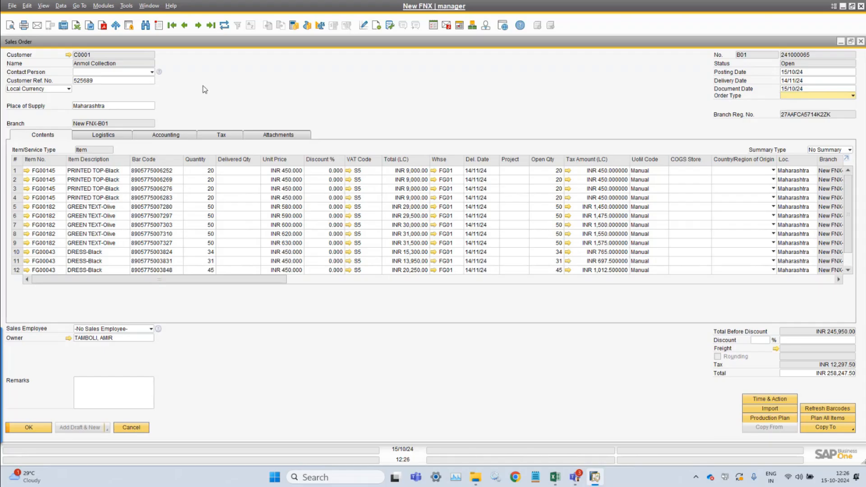
key("Escape")
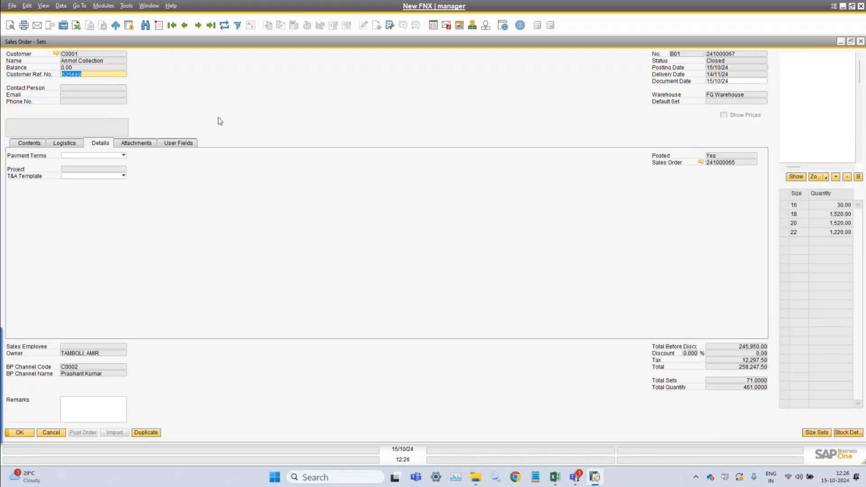
left_click(30, 147)
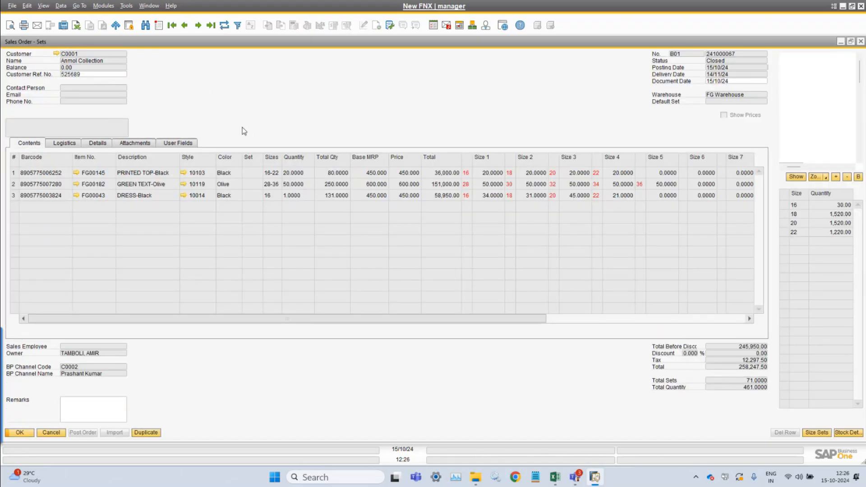
- Check the set-based order's ship-to and bill-to addresses, and inspect its payment terms and T&A template choices
left_click(65, 144)
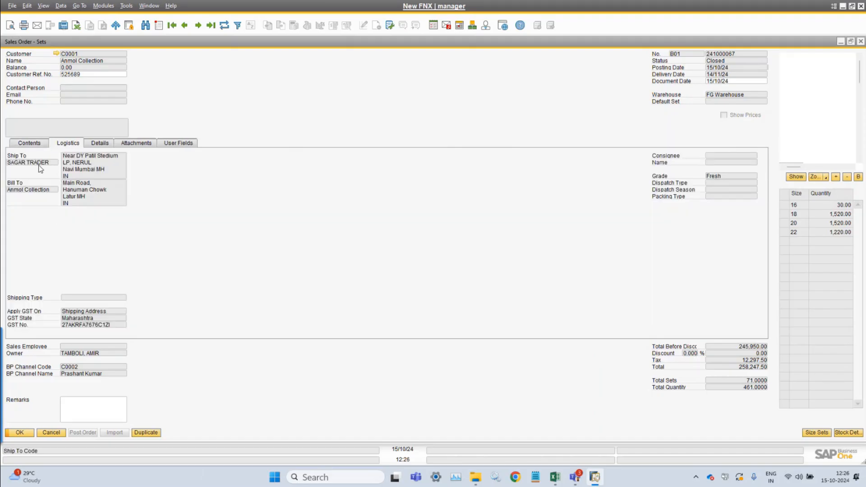
left_click(104, 144)
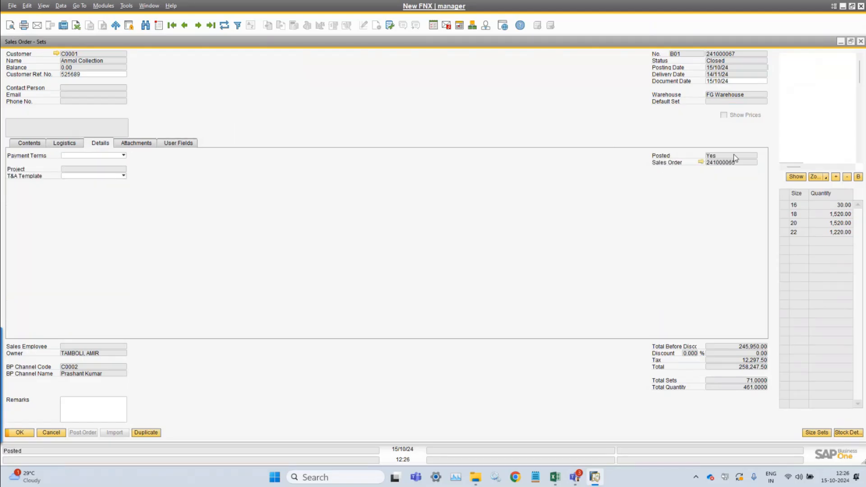
left_click(120, 154)
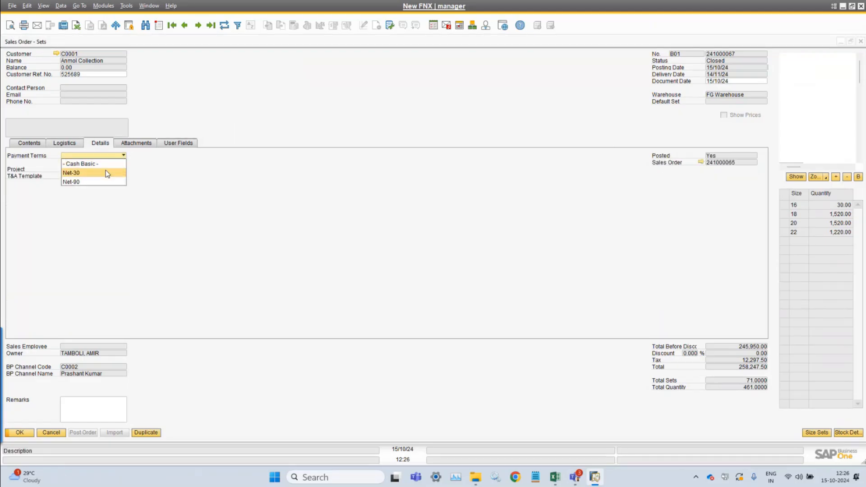
left_click(104, 206)
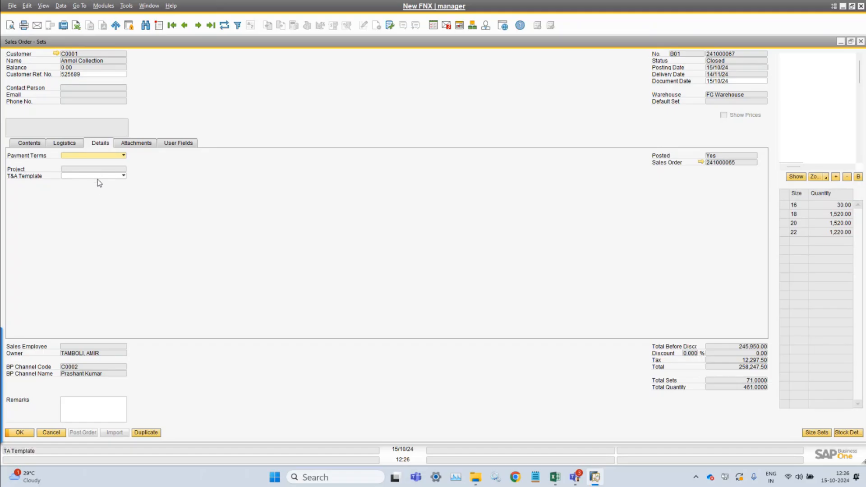
left_click(98, 176)
left_click(220, 183)
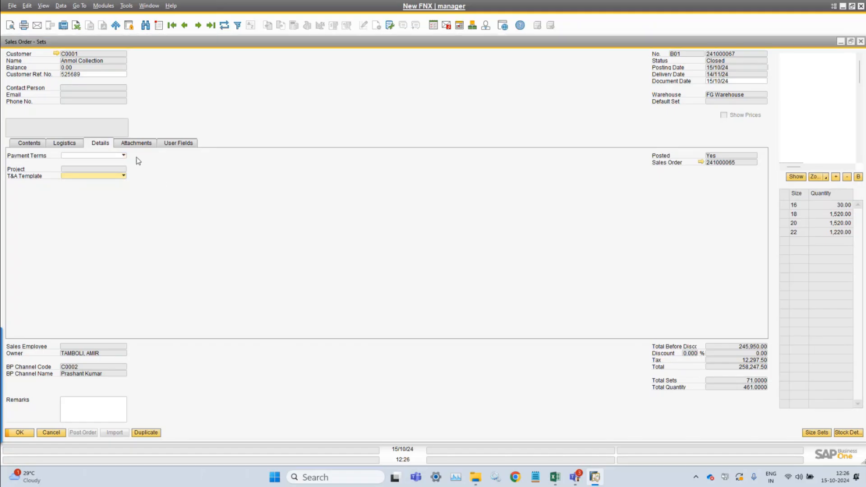
- Inspect the set-based order's attachment file selection and user fields without adding anything, ending on the item lines
left_click(137, 145)
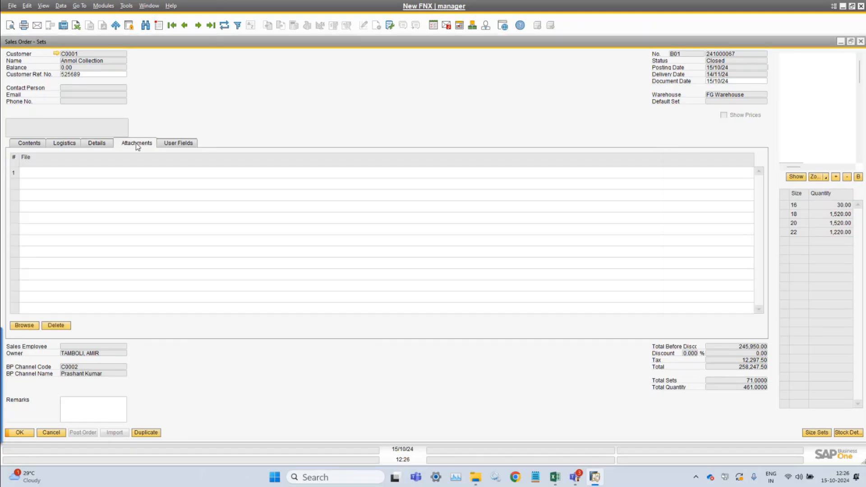
double_click(107, 174)
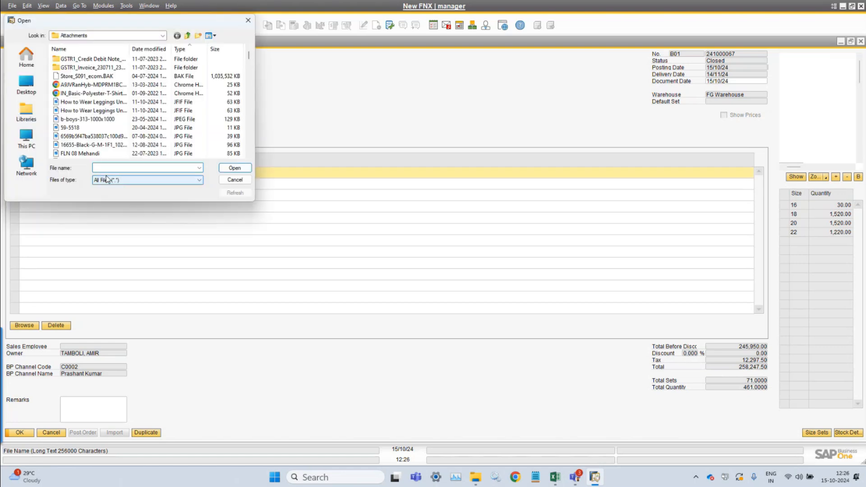
left_click(235, 180)
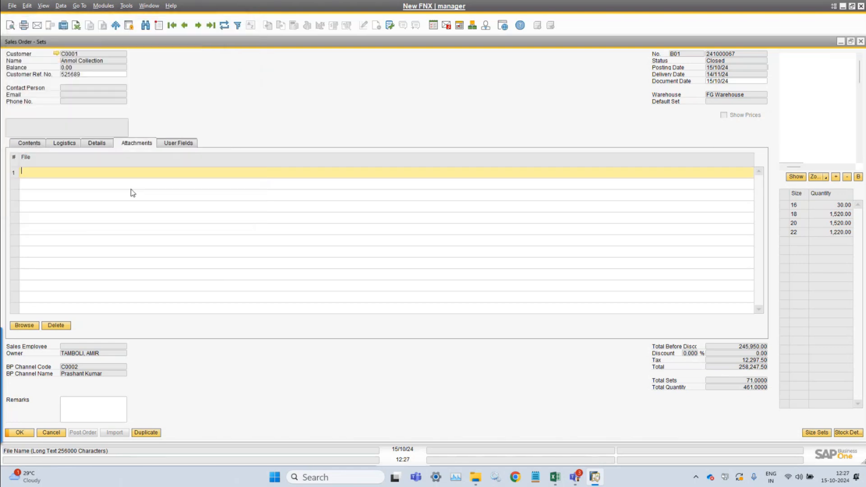
left_click(178, 144)
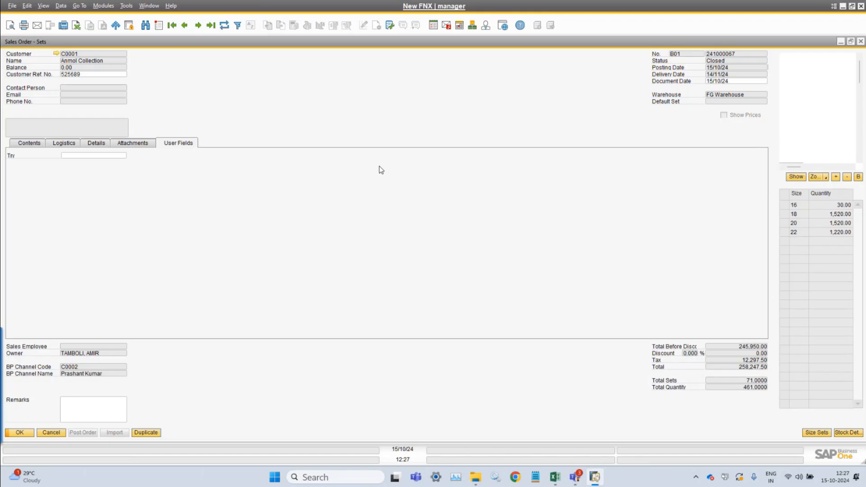
left_click(23, 144)
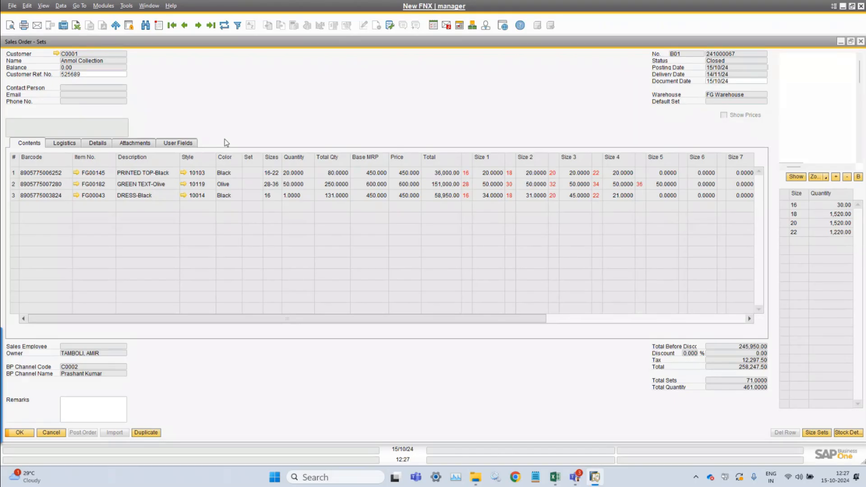